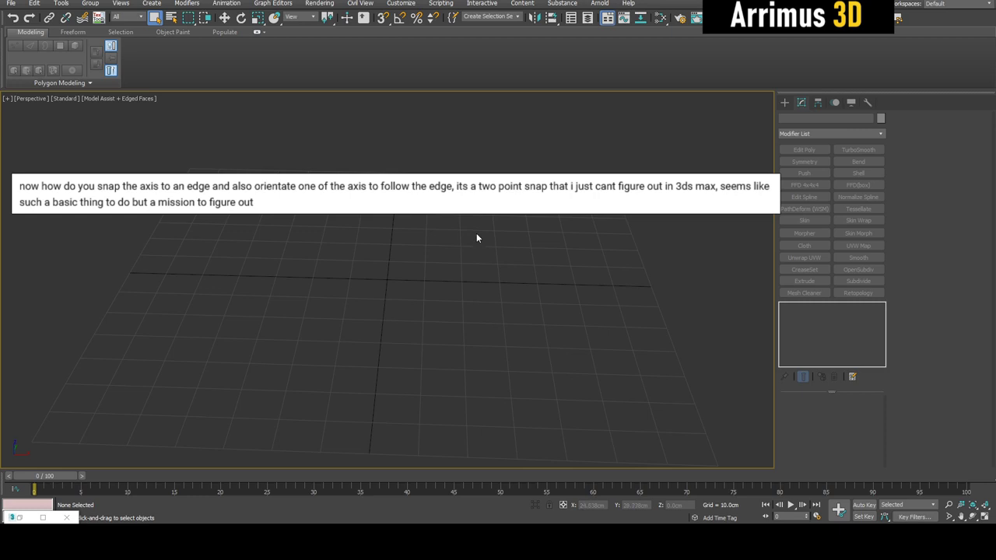
Start the Line tool and turn on 3D snapping with Grid Points added to the snap targets.
middle_click_drag(480, 251, 535, 265)
middle_click_drag(582, 242, 587, 242)
scroll(586, 242, "up", 3)
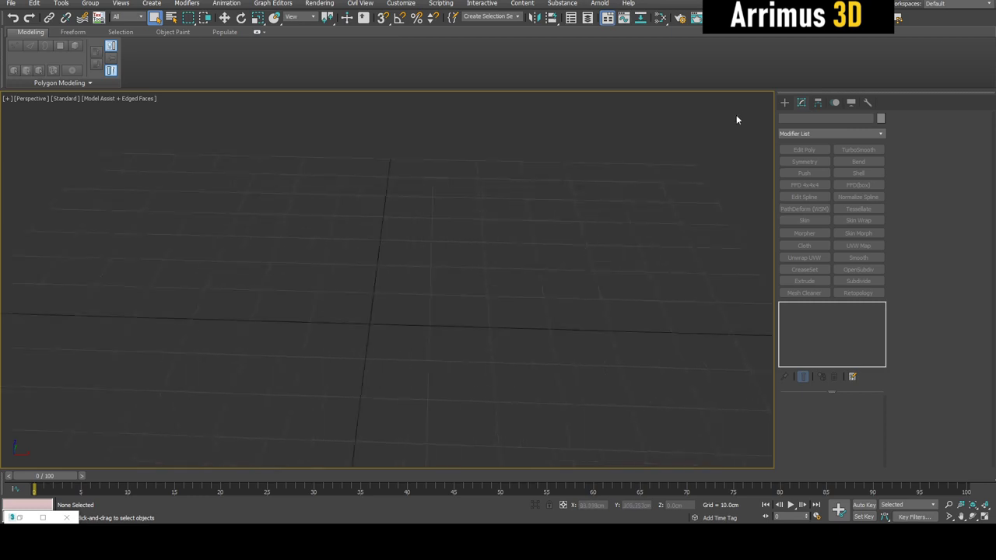
left_click(784, 103)
left_click(795, 117)
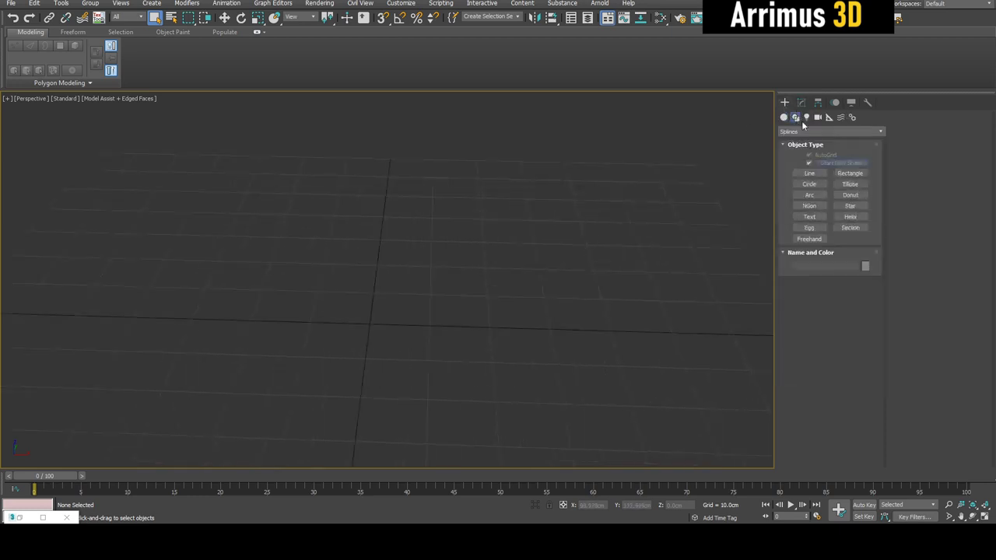
left_click(813, 172)
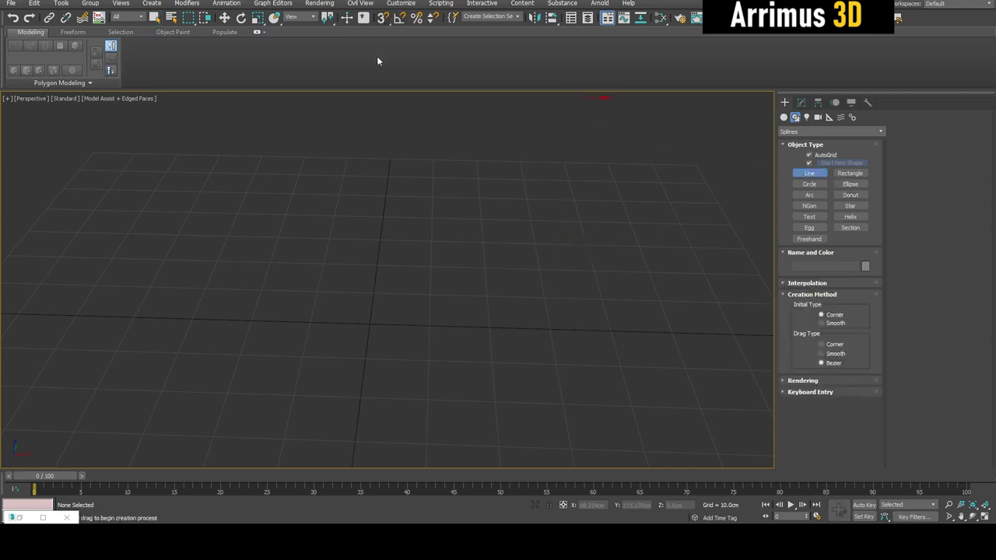
right_click(382, 18)
left_click(59, 274)
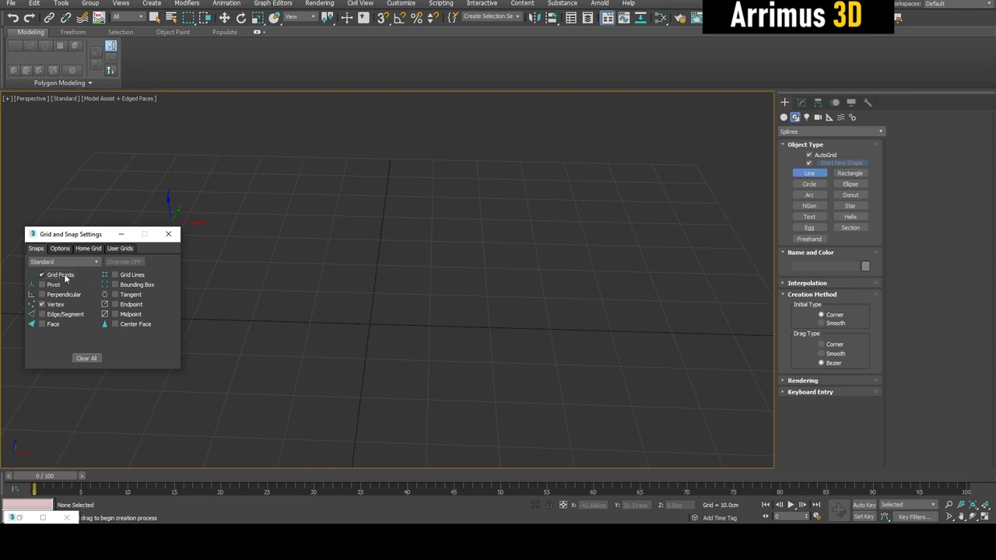
left_click(382, 17)
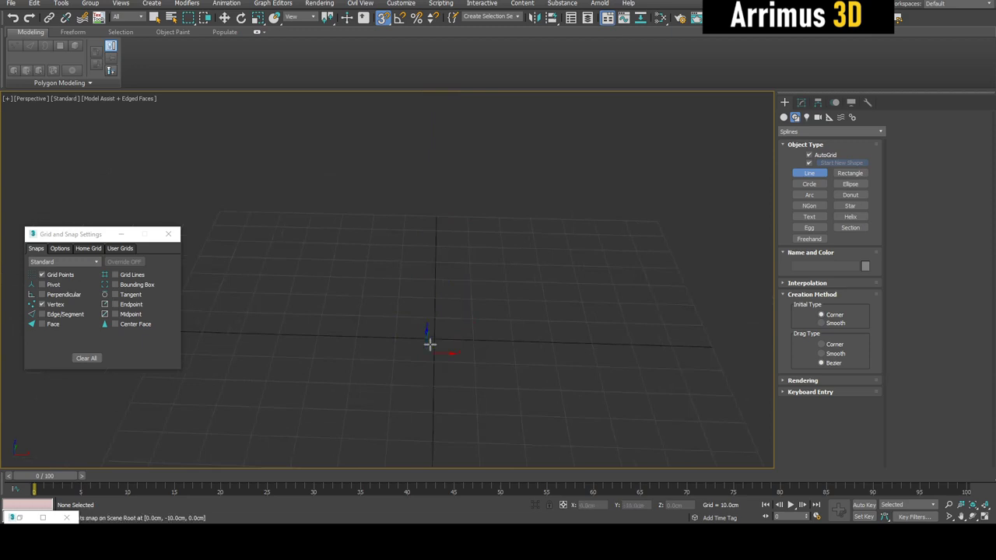
Draw four separate 10 cm lines from the grid origin, one along each positive and negative X and Y direction.
scroll(430, 344, "up", 4)
left_click(433, 331)
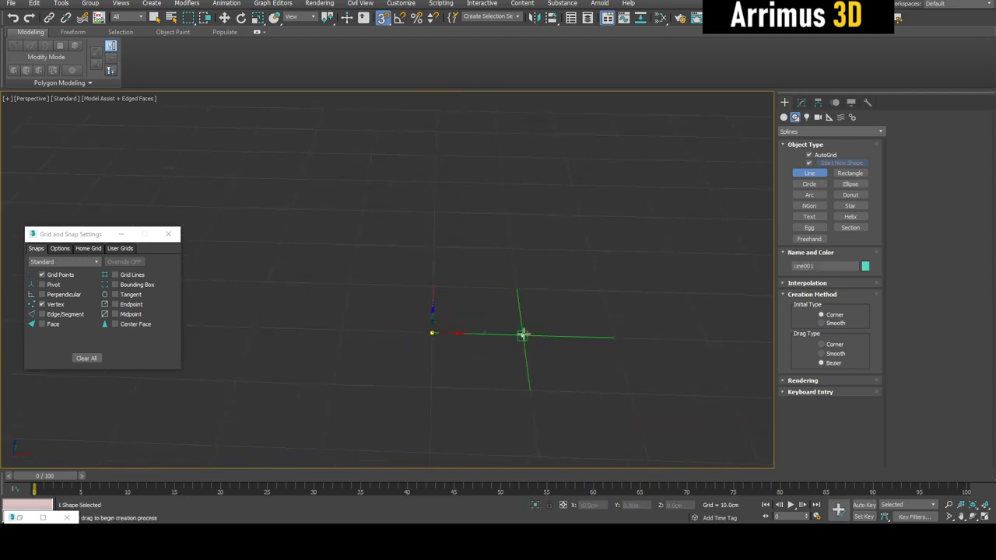
left_click(523, 334)
right_click(435, 328)
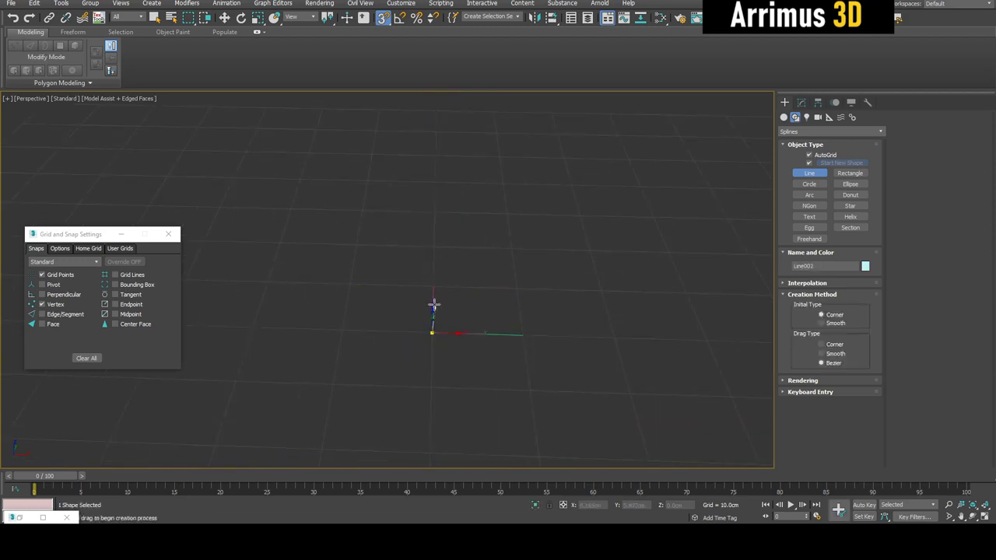
left_click(433, 288)
right_click(464, 300)
left_click(432, 333)
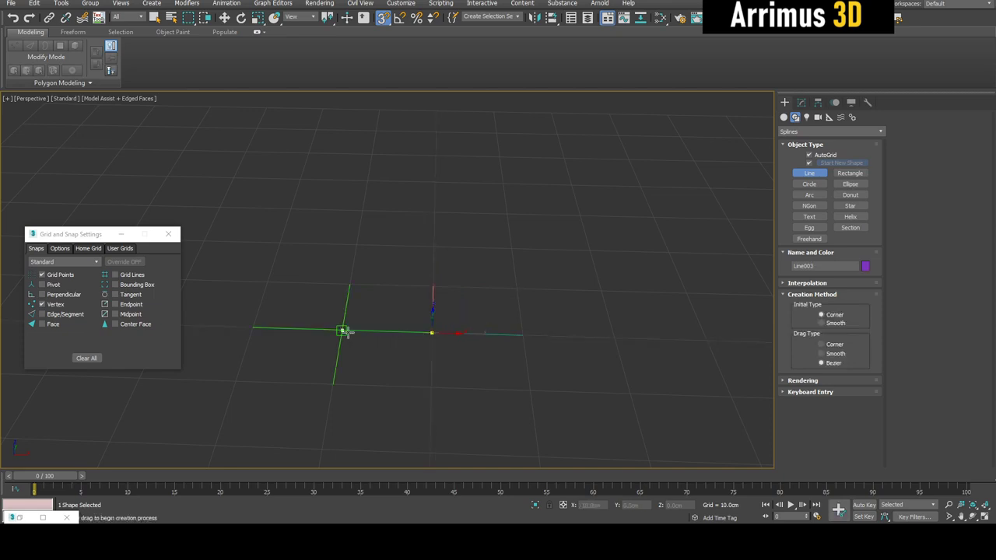
left_click(431, 386)
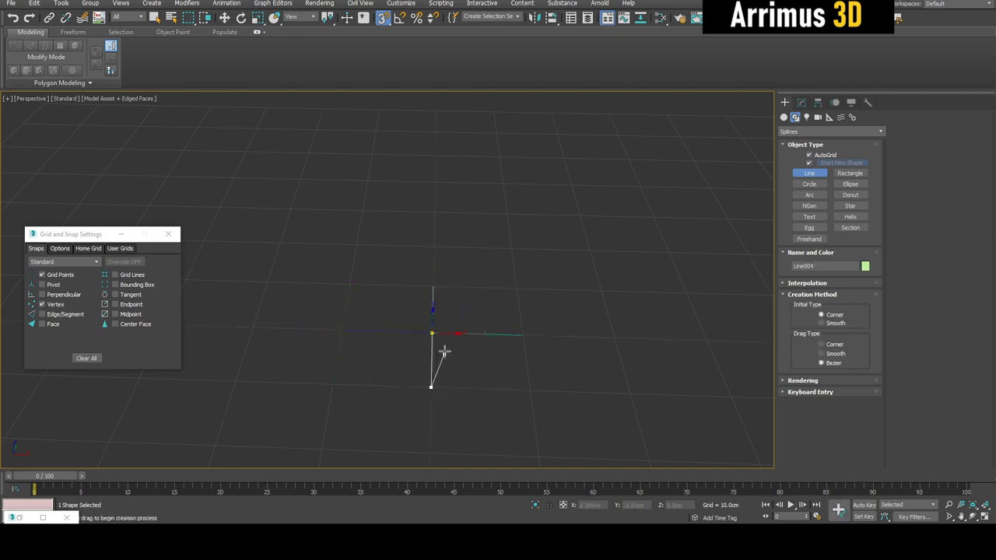
left_click(431, 333)
right_click(431, 333)
Draw a fifth line from the origin to the diagonally opposite corner of the adjacent positive X/Y grid square.
left_click(431, 333)
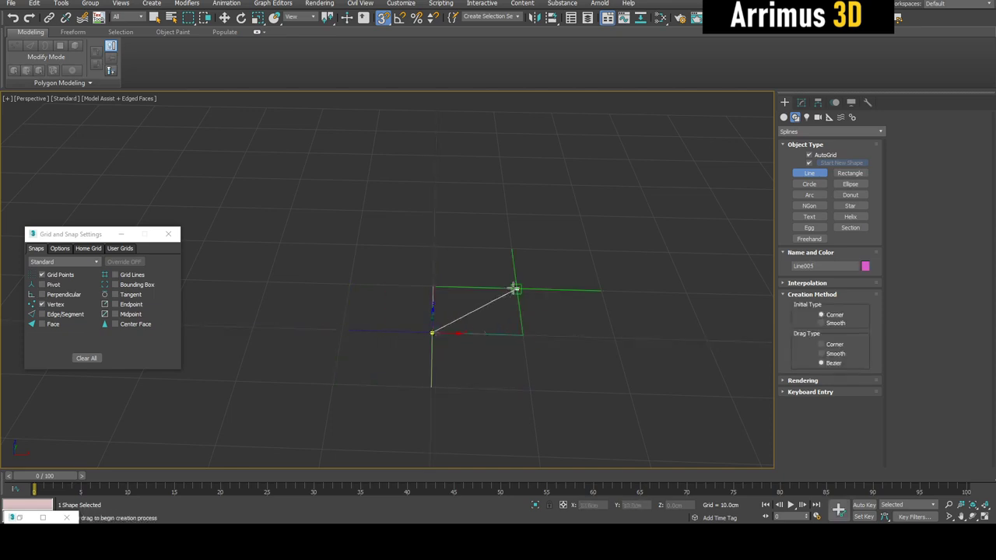
left_click(515, 290)
right_click(514, 289)
right_click(561, 268)
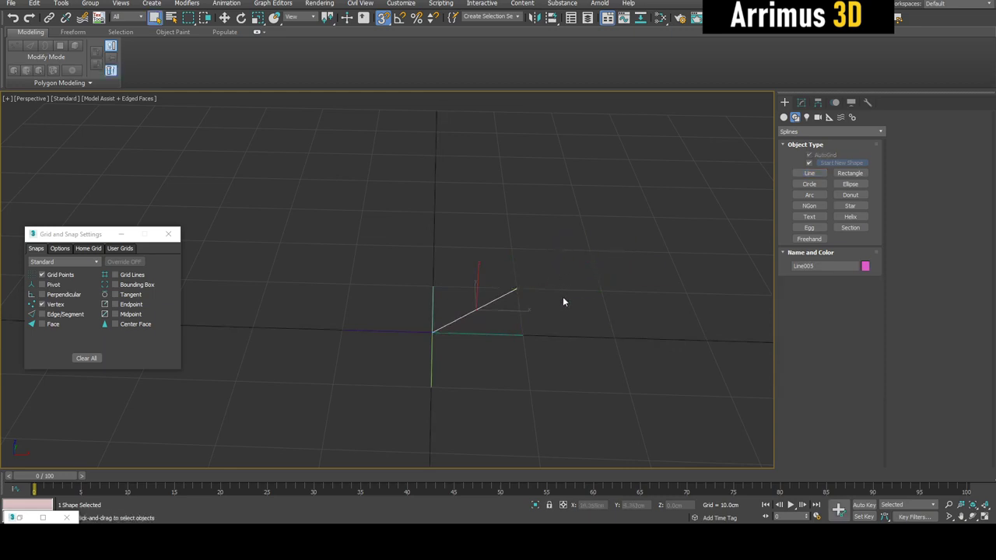
middle_click_drag(563, 297, 556, 298, "alt")
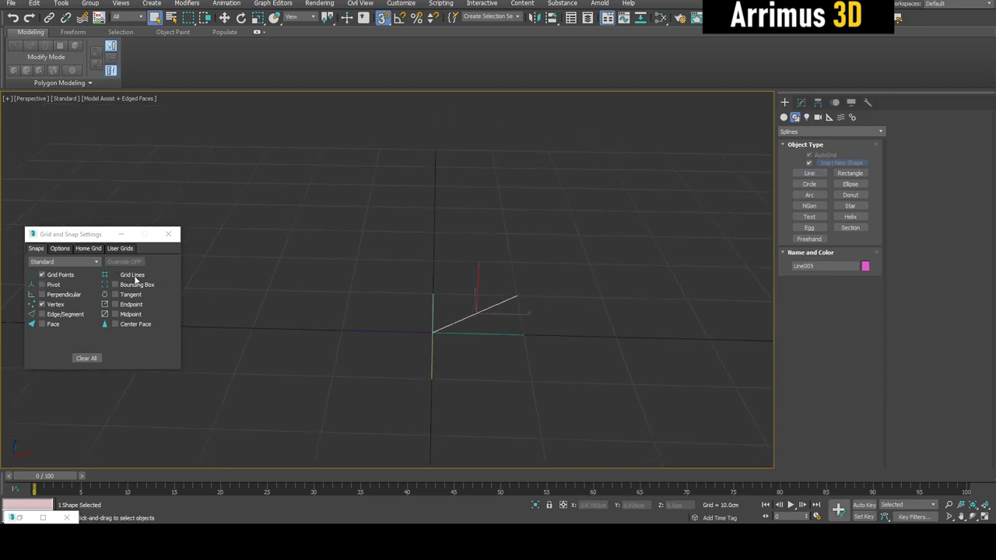
middle_click_drag(508, 251, 541, 255, "alt")
scroll(539, 259, "up", 3)
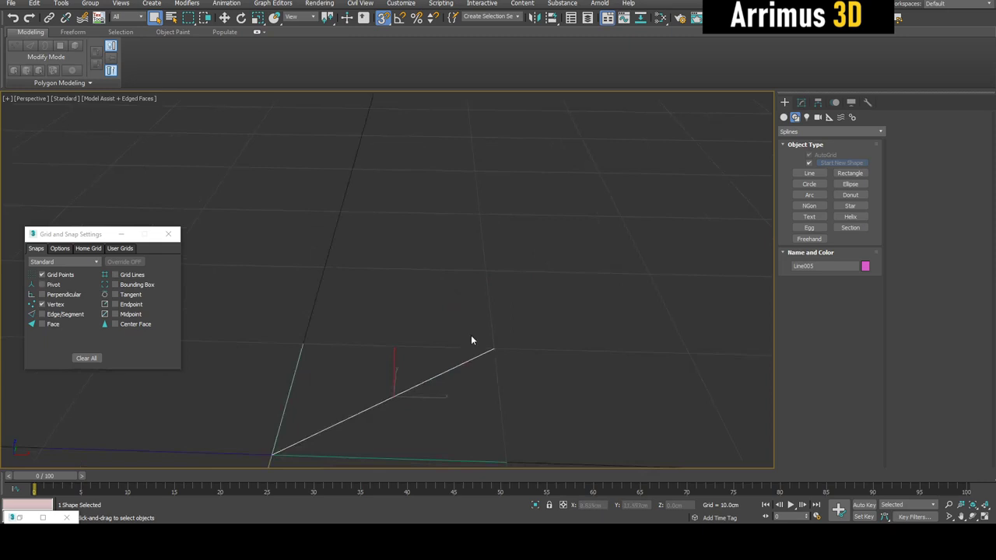
middle_click_drag(471, 334, 504, 275)
scroll(504, 275, "down", 3)
Move the diagonal line's outer vertex onto the origin, working at vertex level.
key("1")
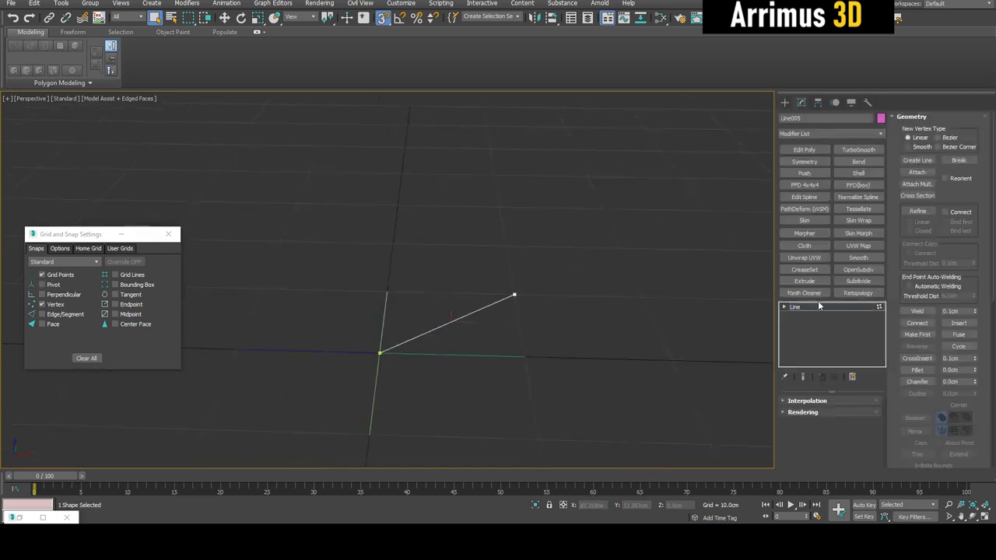
left_click(784, 307)
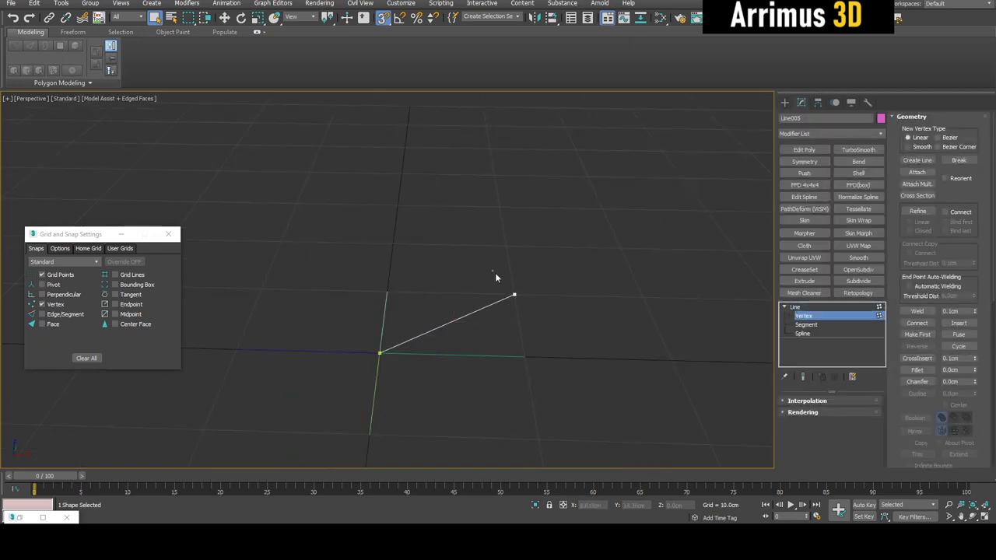
middle_click_drag(495, 272, 501, 283, "alt")
key("w")
left_click_drag(519, 290, 380, 352)
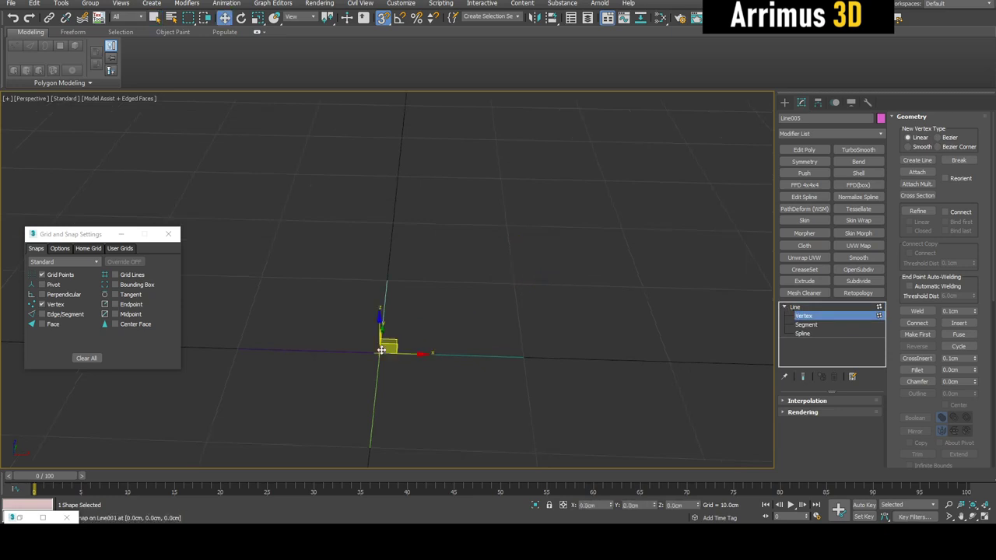
Raise that vertex 10 cm straight up in the Front view to make a vertical line, then return to the Perspective view.
key("alt+w")
right_click(546, 207)
key("alt+w")
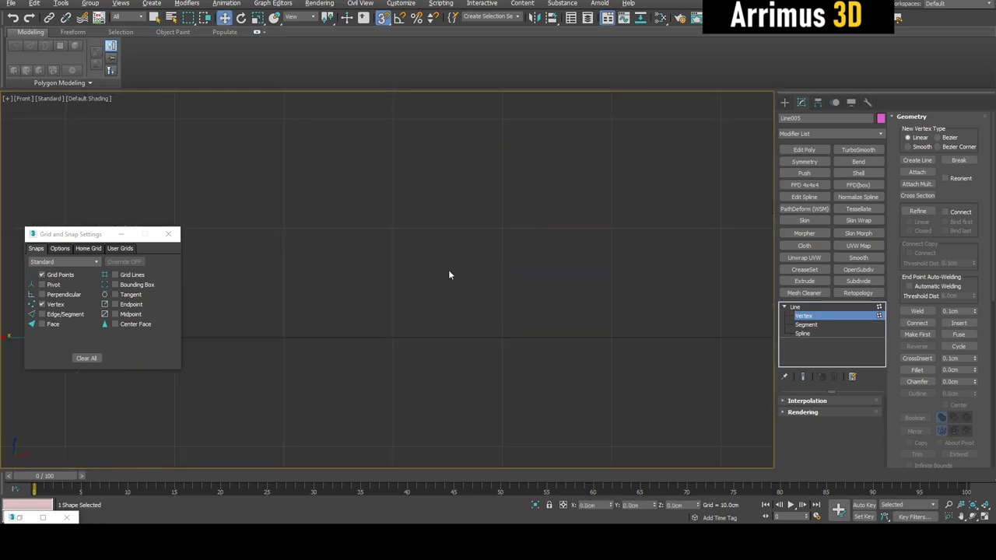
middle_click_drag(190, 265, 555, 231)
scroll(382, 258, "up", 3)
left_click_drag(382, 306, 384, 231)
key("alt+w")
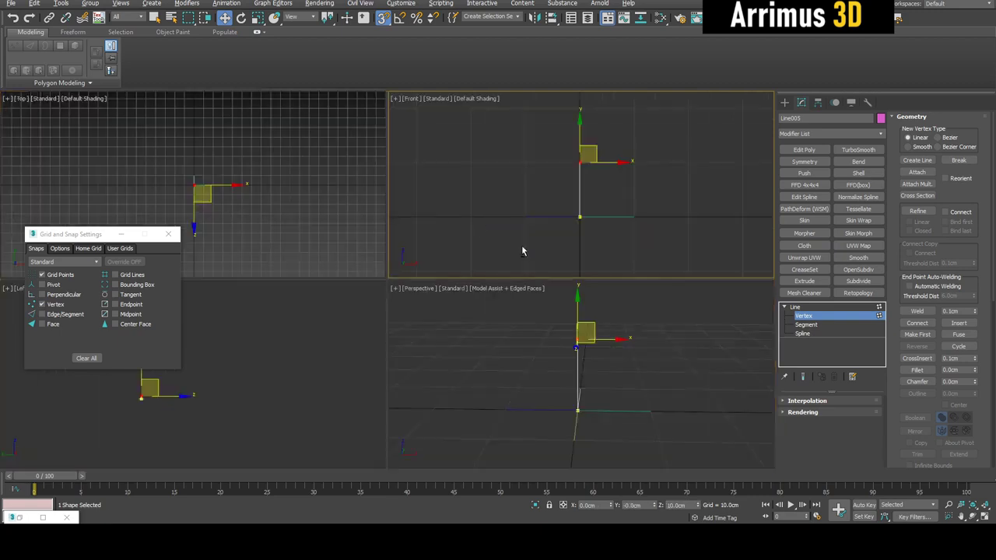
right_click(596, 310)
key("alt+w")
Turn off snapping and move only the vertical line's pivot to X 0 and Y 0 at the world origin.
key("s")
middle_click_drag(536, 271, 774, 118, "alt")
key("1")
left_click(817, 103)
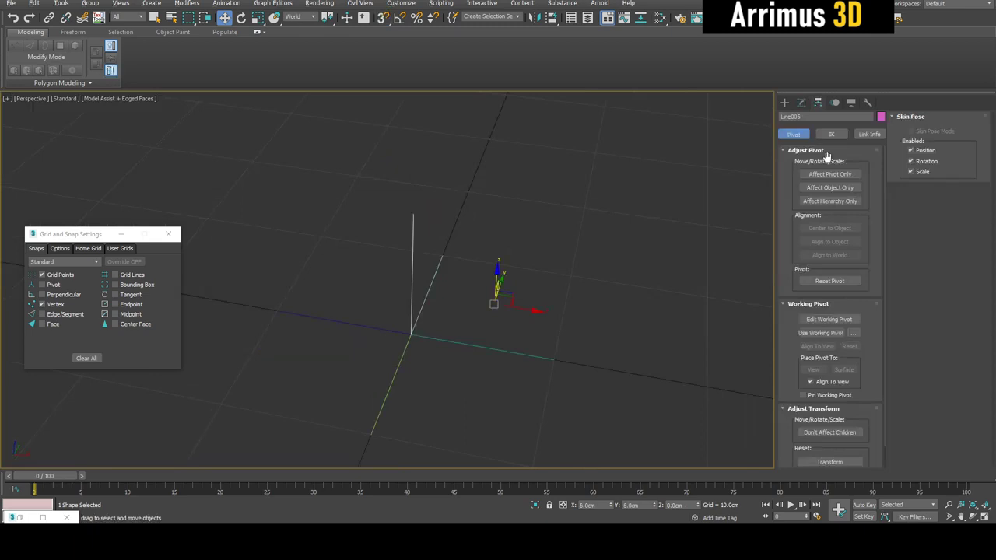
left_click(829, 174)
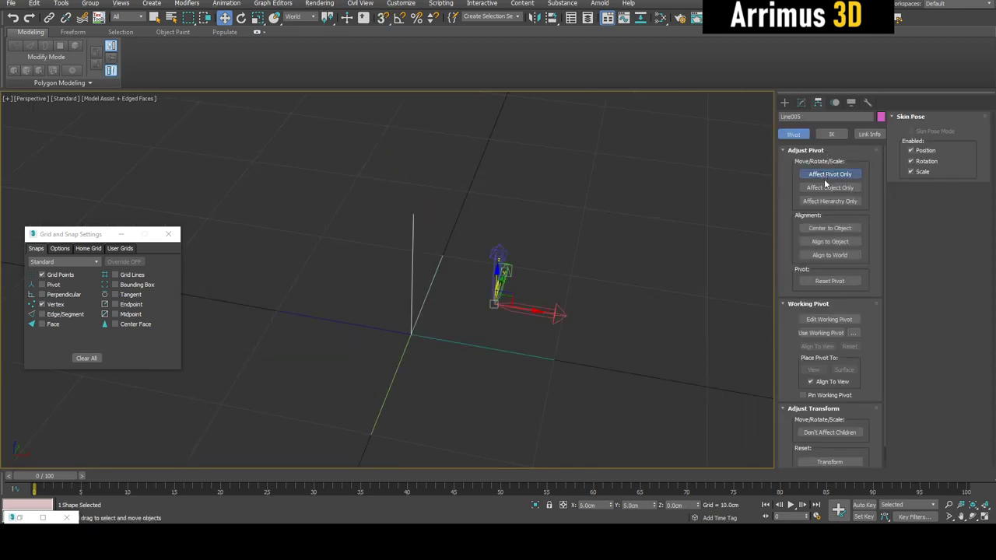
right_click(611, 506)
right_click(654, 505)
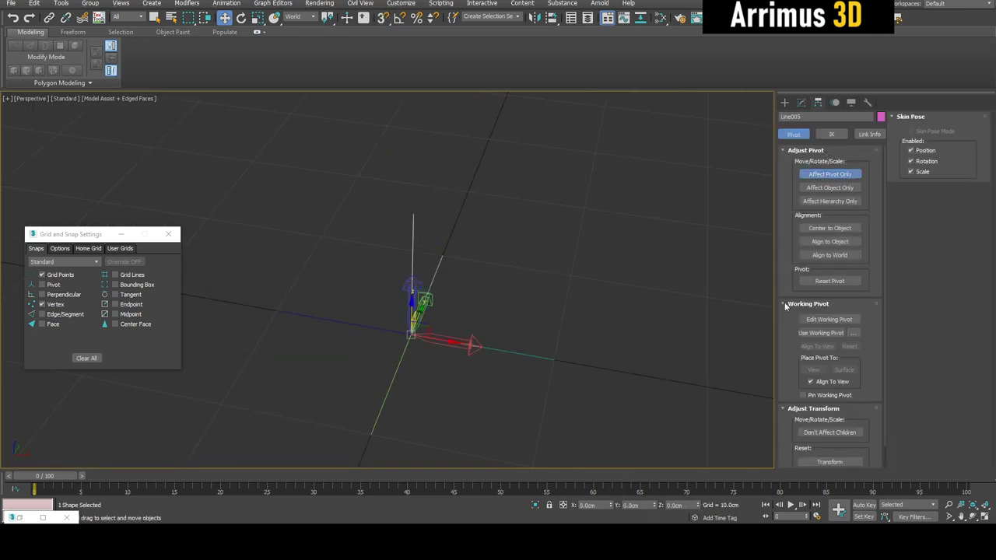
left_click(829, 175)
left_click(801, 103)
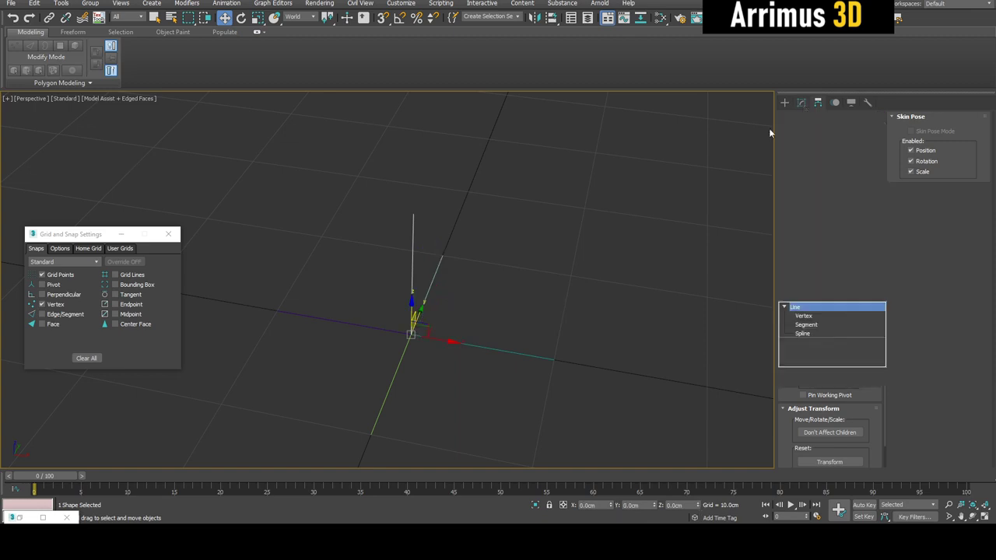
Hide the home grid and deselect the vertical line.
scroll(509, 277, "down", 4)
key("g")
scroll(507, 280, "up", 2)
left_click(522, 264)
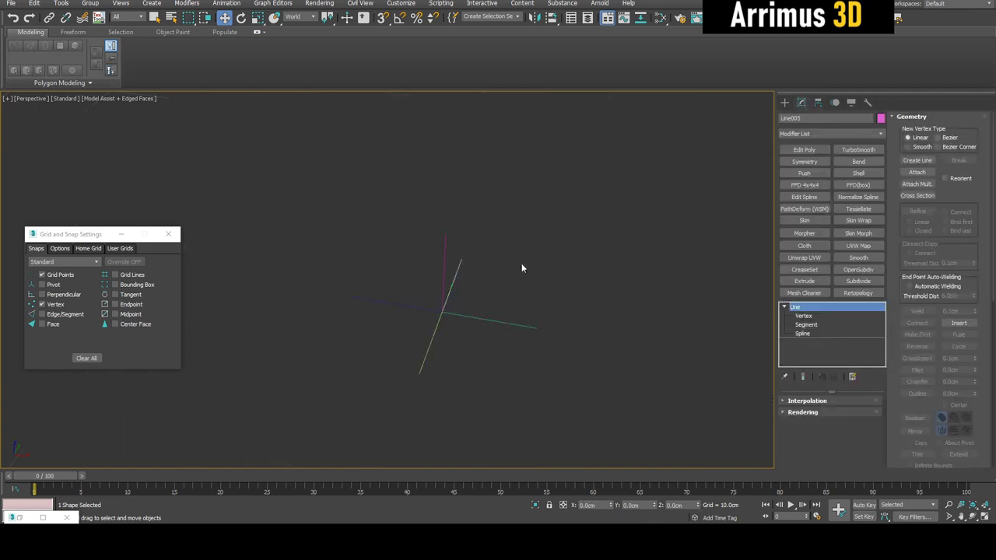
left_click(481, 277)
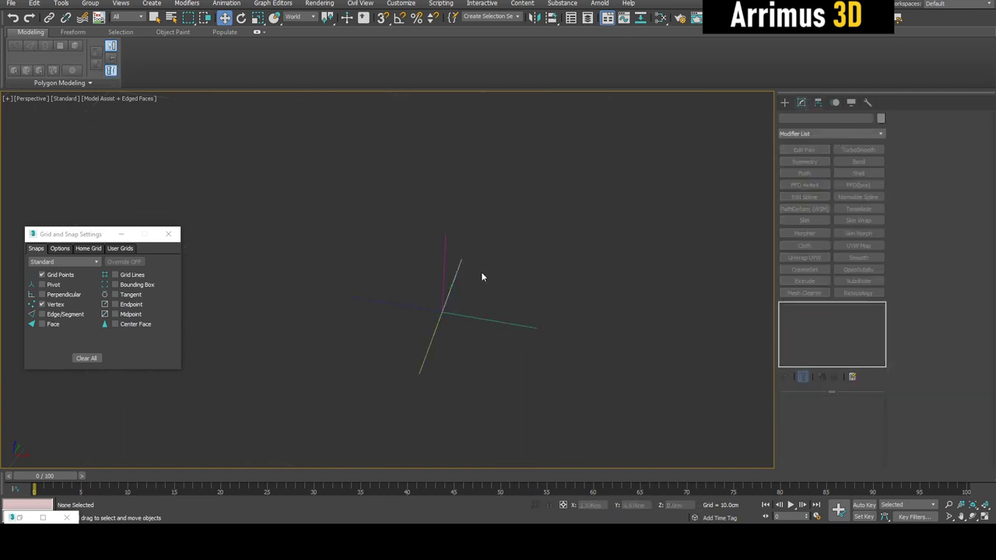
Attach the four horizontal lines to the vertical line to form a single spline object.
left_click(443, 251)
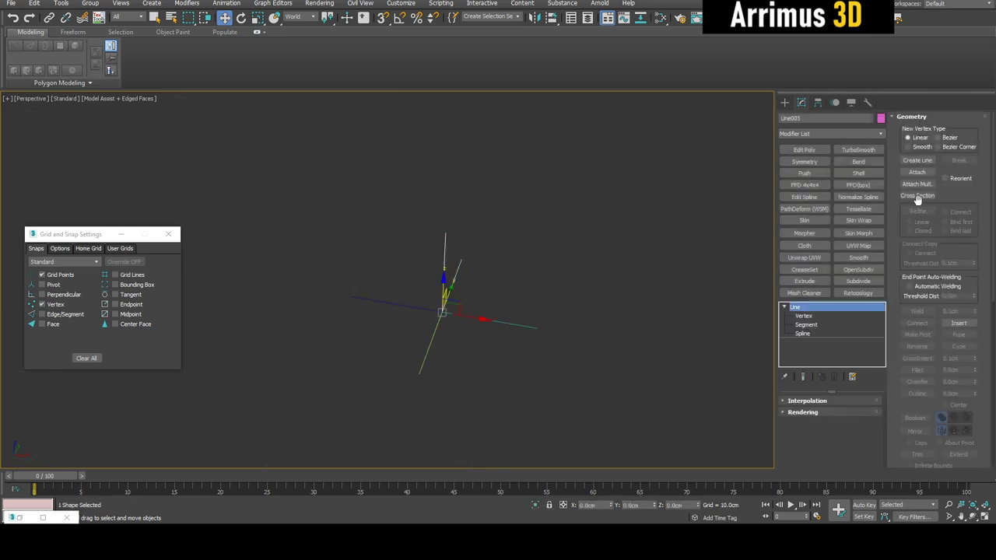
left_click(916, 172)
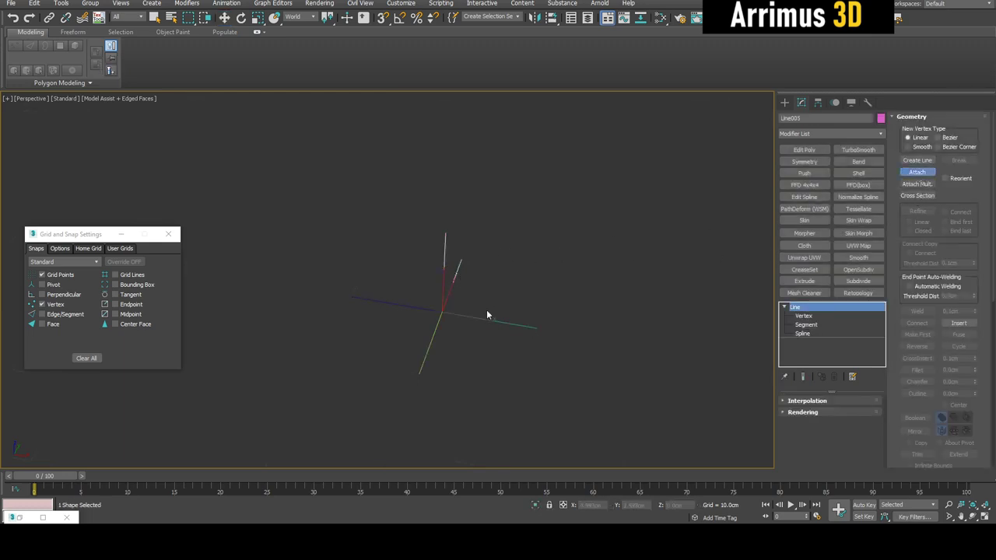
left_click(434, 336)
left_click(422, 308)
right_click(506, 268)
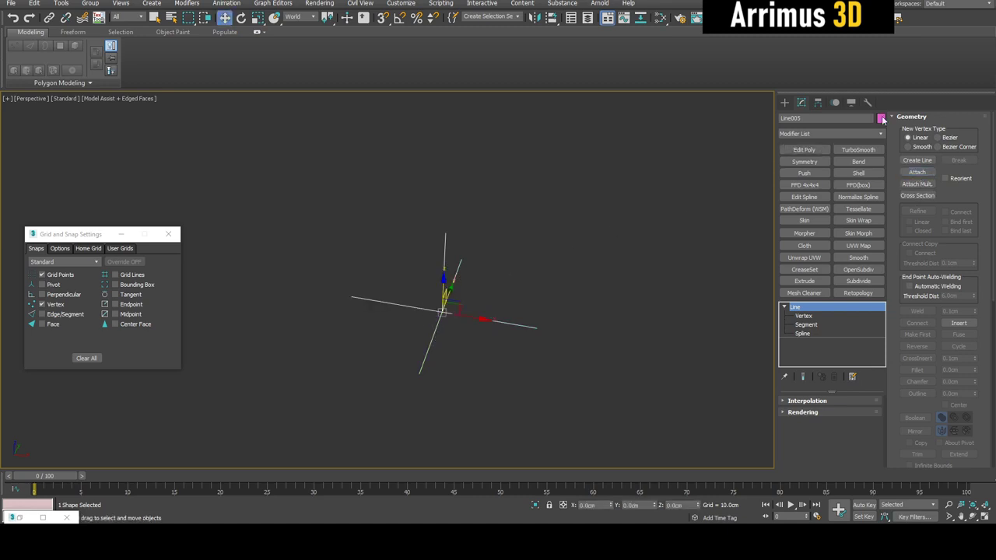
Change the combined spline's object color to green.
left_click(880, 118)
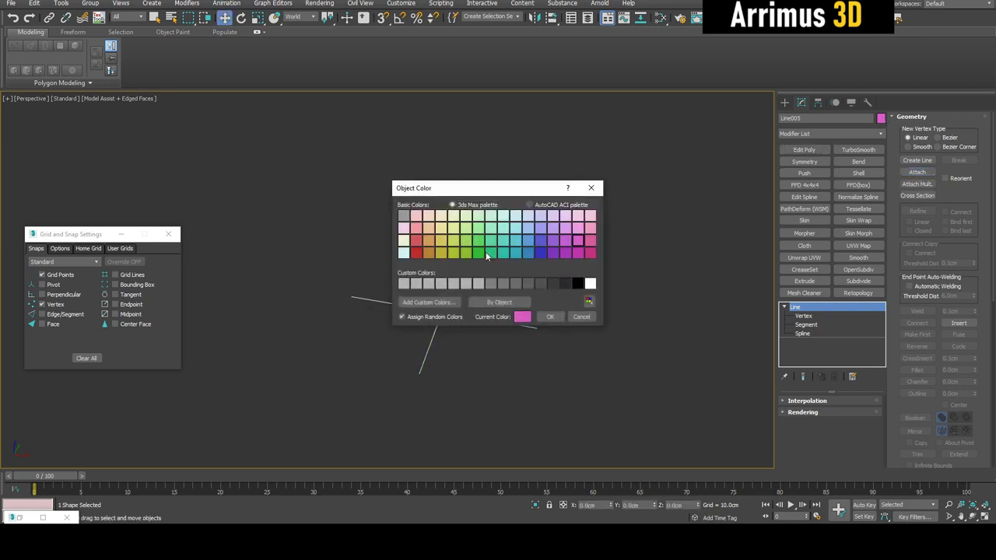
left_click(486, 253)
left_click(548, 317)
left_click(560, 278)
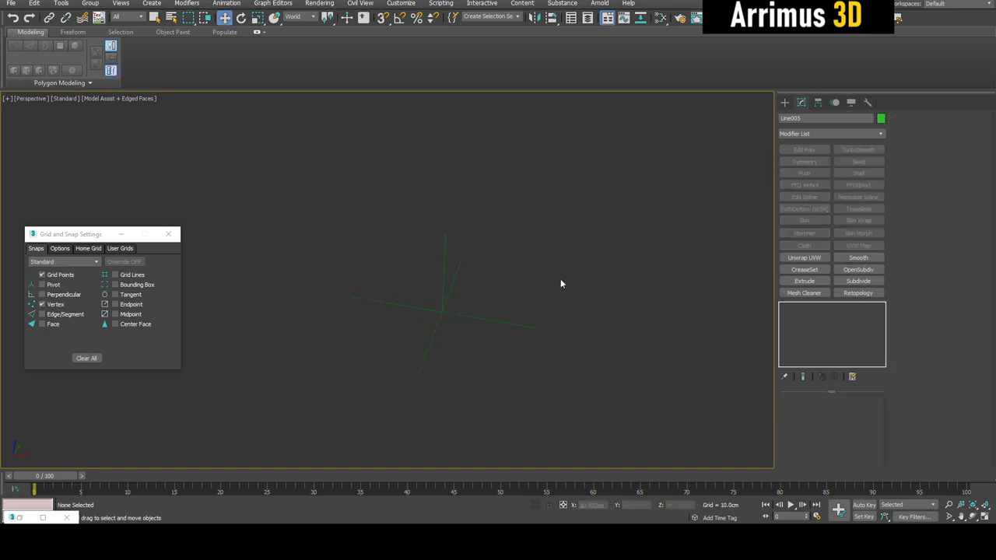
Examine the green spline's pivot placement and orientation with the Rotate, Scale and Move gizmos.
middle_click_drag(484, 268, 537, 246)
left_click(490, 290)
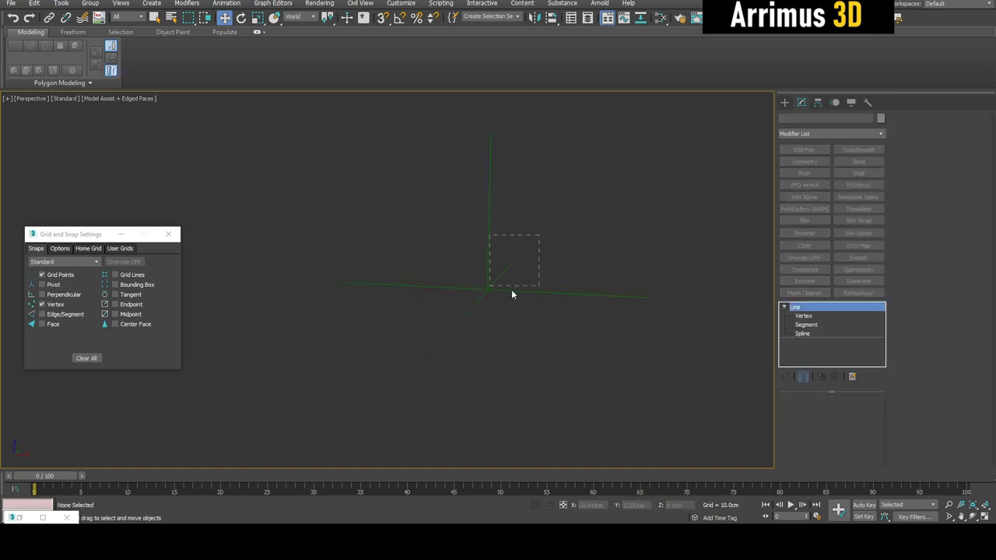
key("e")
key("r")
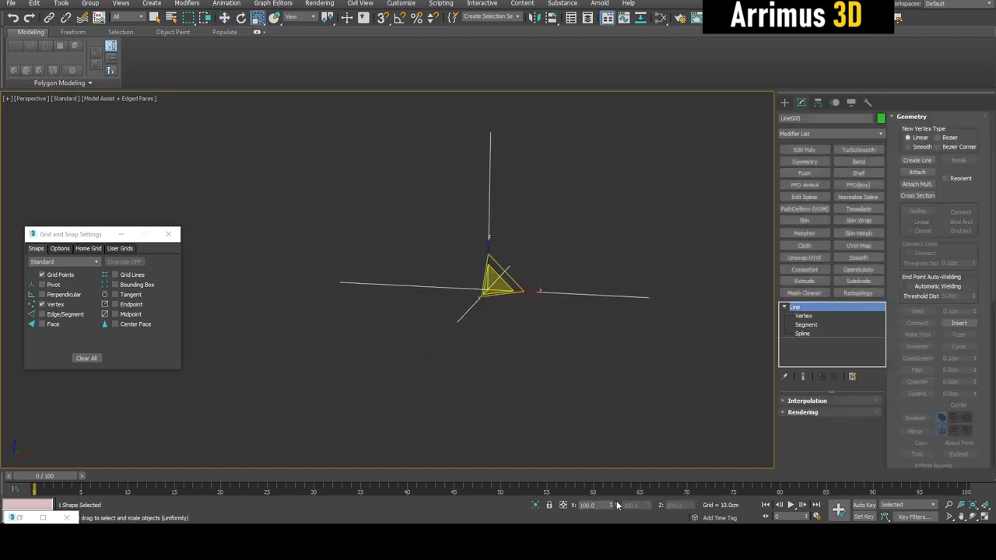
key("e")
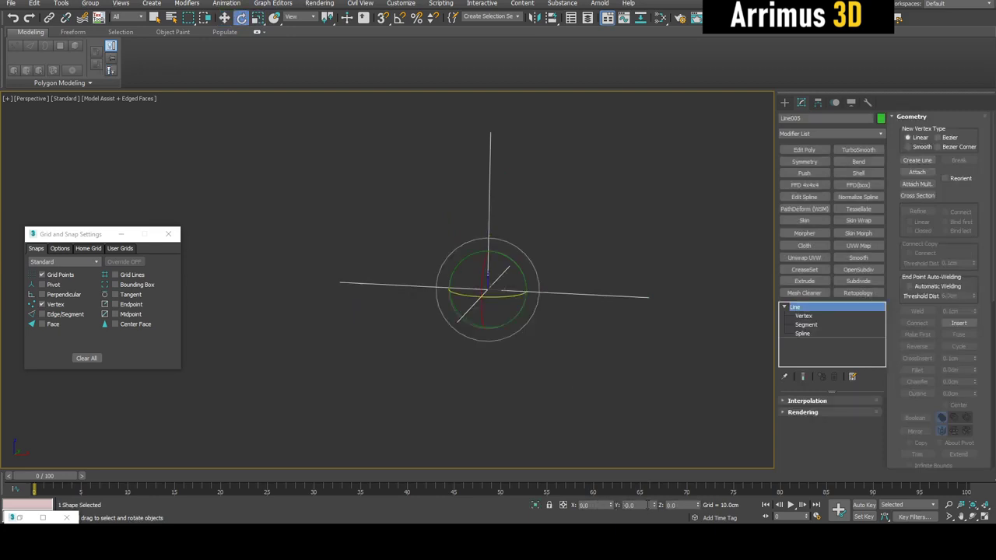
key("r")
key("w")
middle_click_drag(628, 360, 557, 278, "alt")
left_click(595, 242)
Create a grid helper about 32 cm long and 30 cm wide around the green spline and align it to the spline's center.
left_click(784, 102)
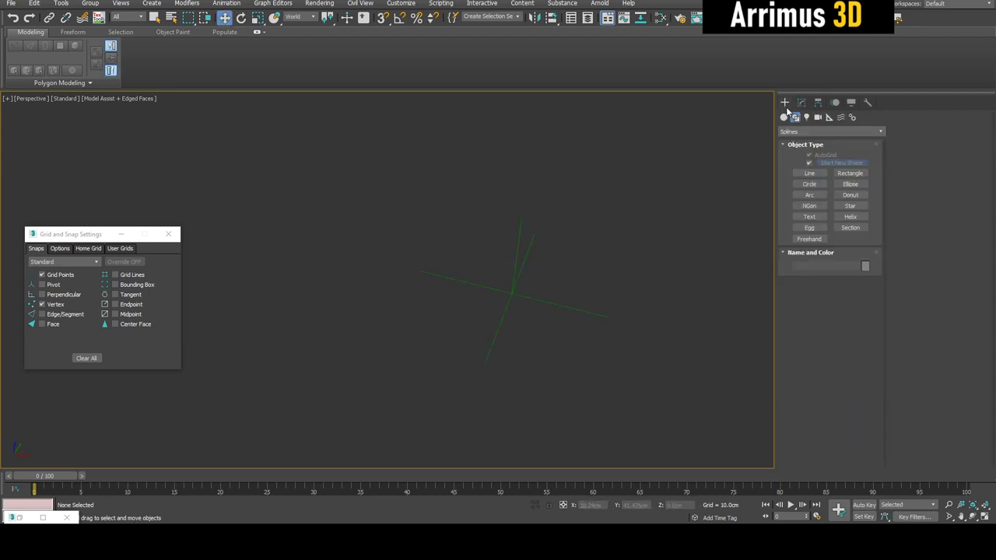
left_click(828, 117)
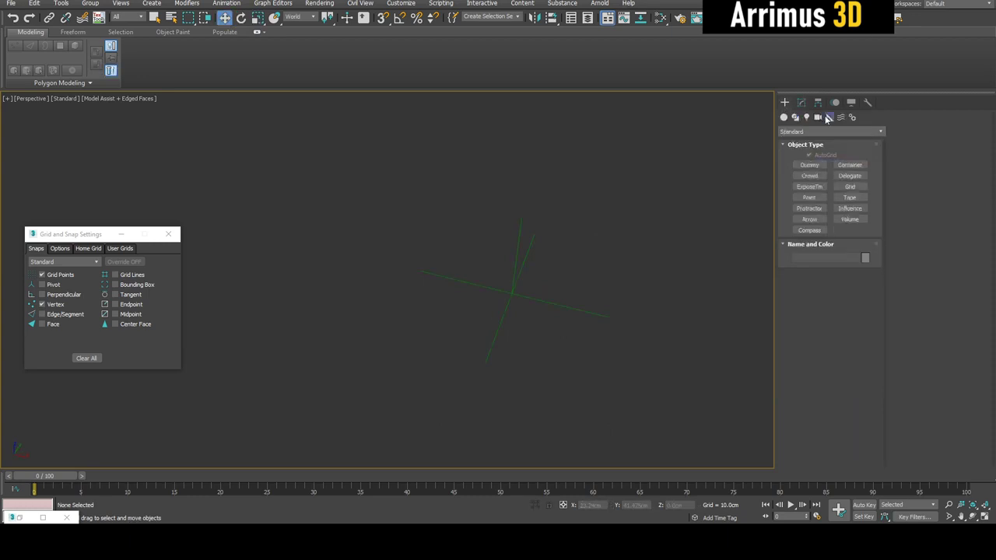
left_click(851, 189)
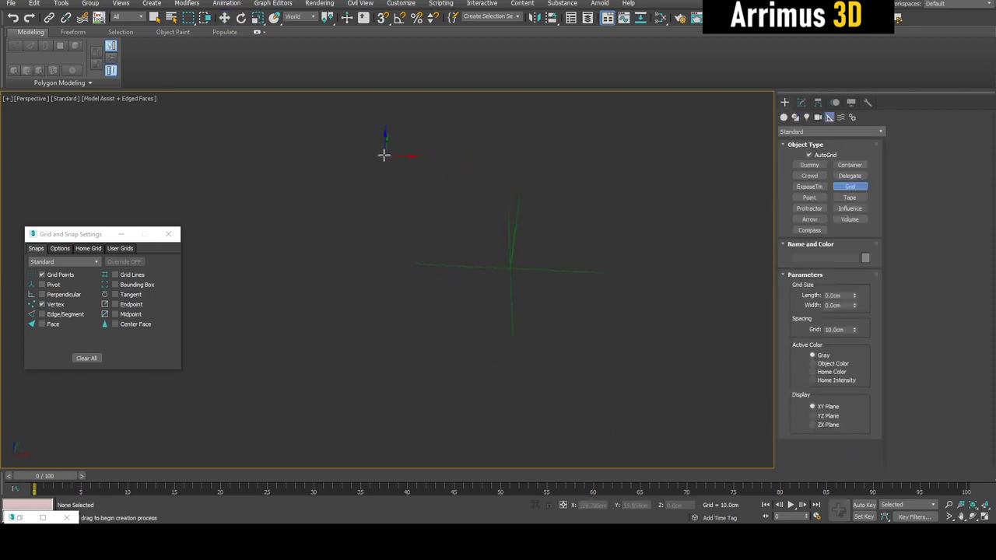
left_click_drag(378, 165, 672, 386)
right_click(669, 356)
scroll(574, 299, "up", 3)
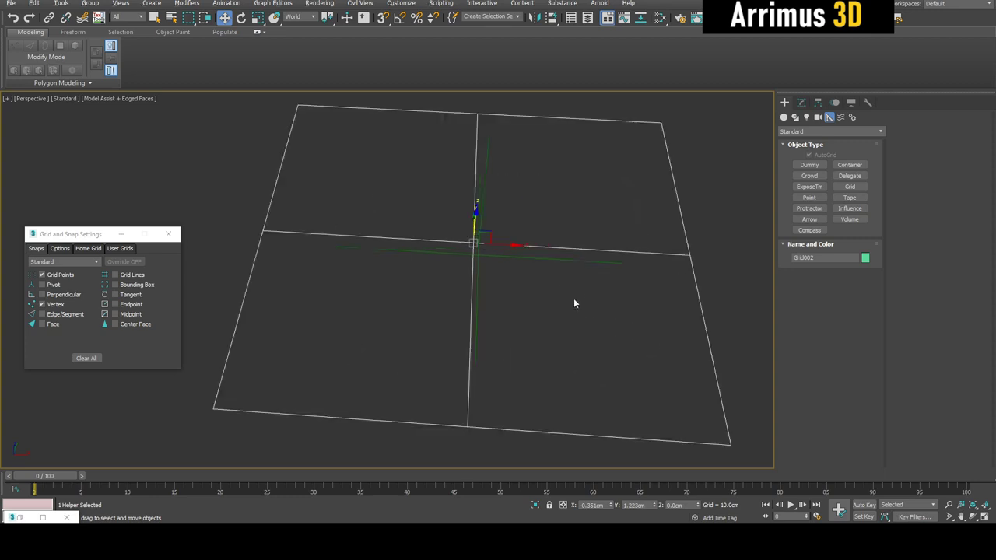
key("alt+a")
key("w")
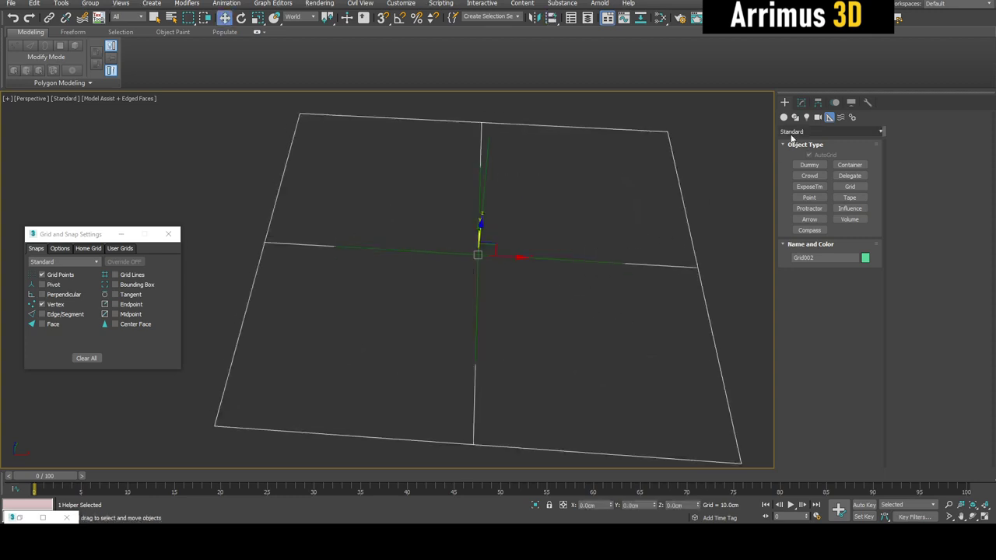
Set the grid helper's grid spacing to 4 cm.
left_click(802, 104)
scroll(613, 221, "down", 4)
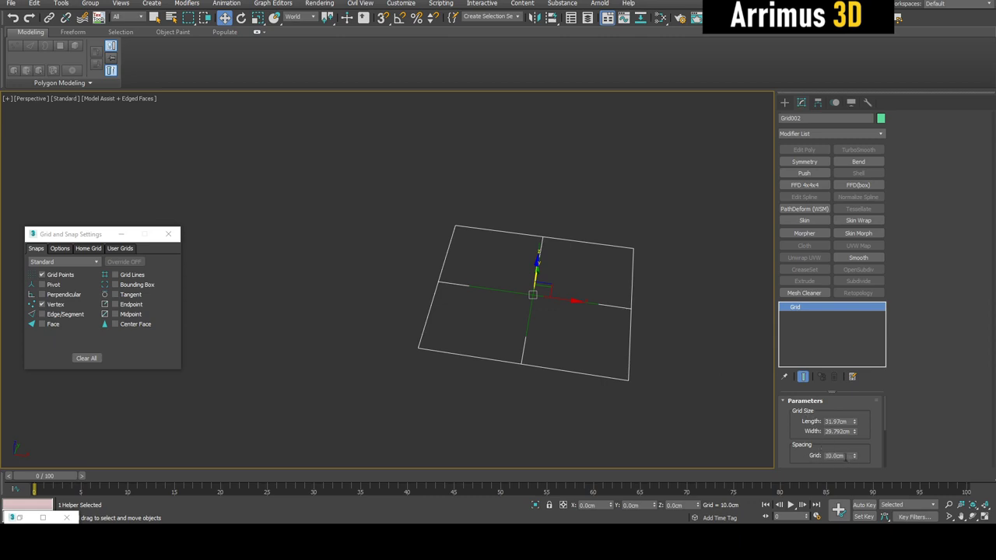
double_click(842, 457)
type("4")
key("Return")
scroll(619, 307, "up", 3)
scroll(610, 297, "down", 1)
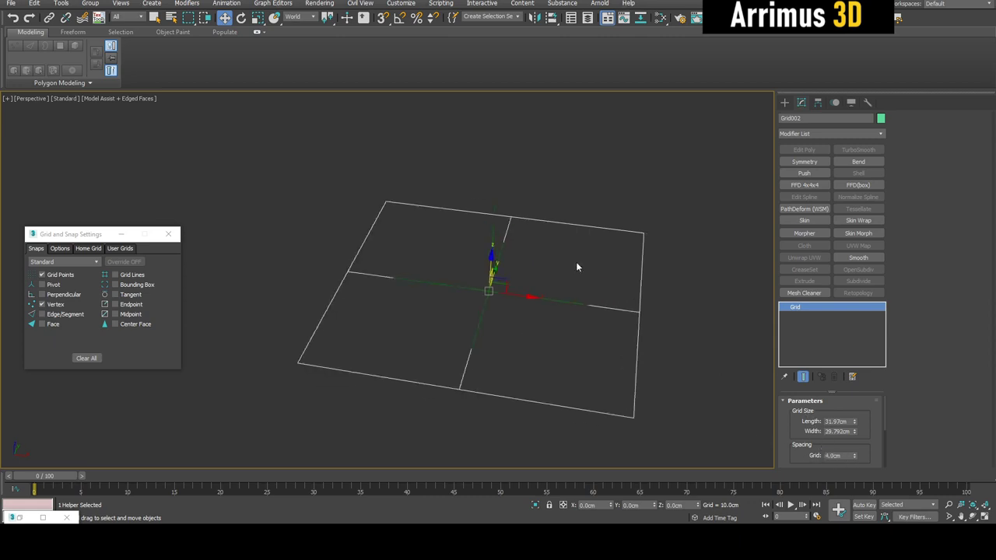
Activate the grid helper as the working grid and deselect it.
right_click(572, 212)
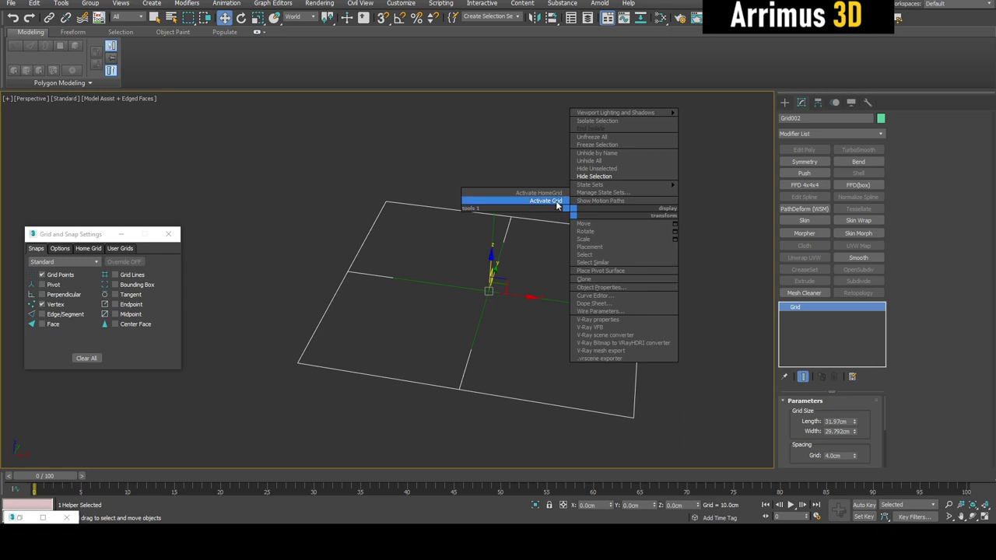
left_click(555, 201)
left_click(514, 194)
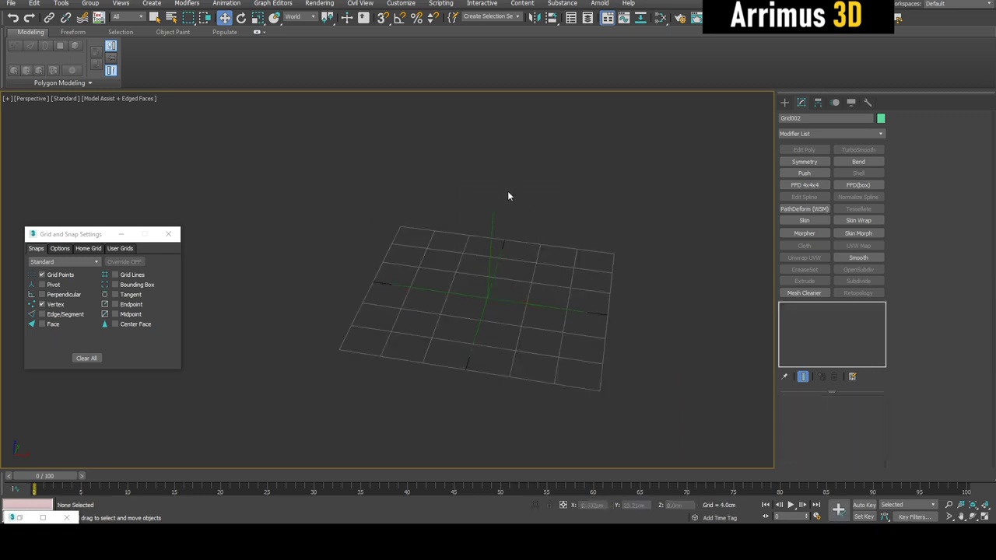
Link the grid helper to the green spline as its parent, and return to the Select tool.
left_click(49, 17)
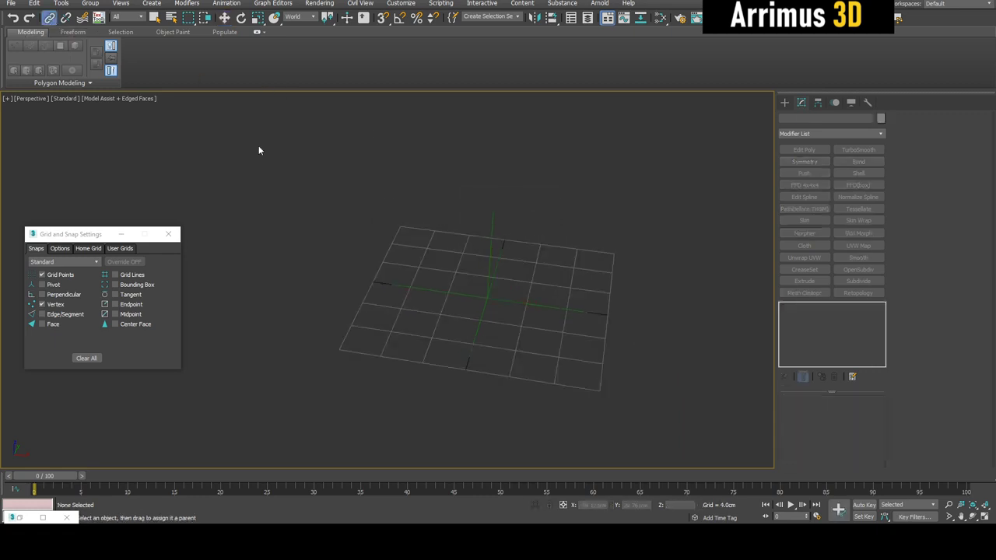
left_click(430, 237)
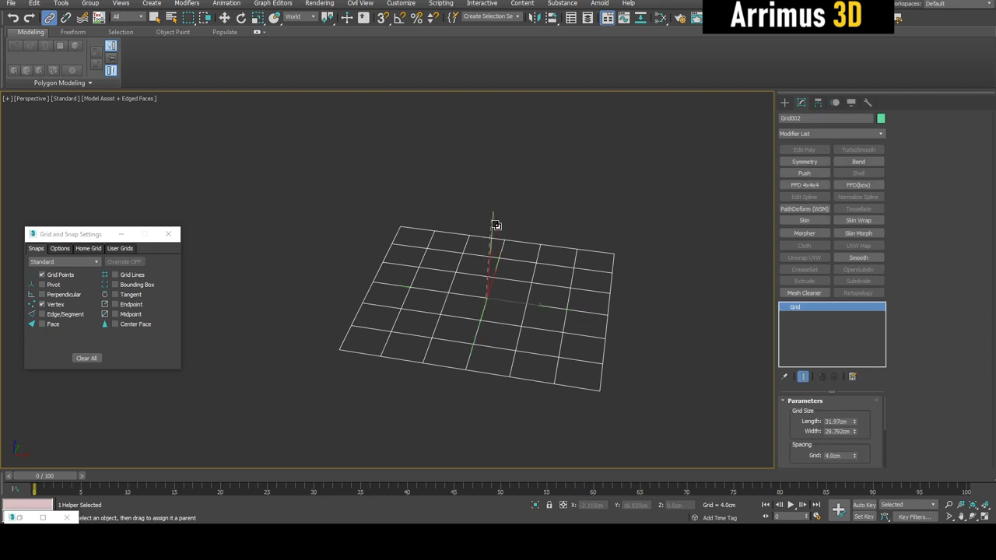
key("q")
Disable Grid Points snapping, close the Grid and Snap Settings, and deselect the grid helper.
left_click(65, 275)
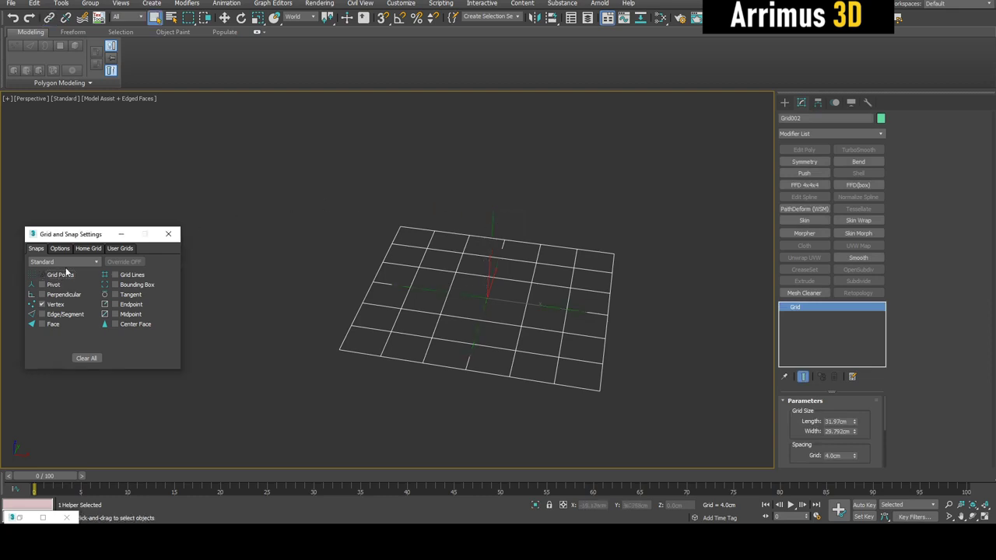
left_click(168, 234)
left_click(375, 163)
Examine the active grid helper and its placement around the green spline from several angles and distances.
middle_click_drag(375, 163, 400, 223)
middle_click_drag(474, 288, 473, 262, "alt")
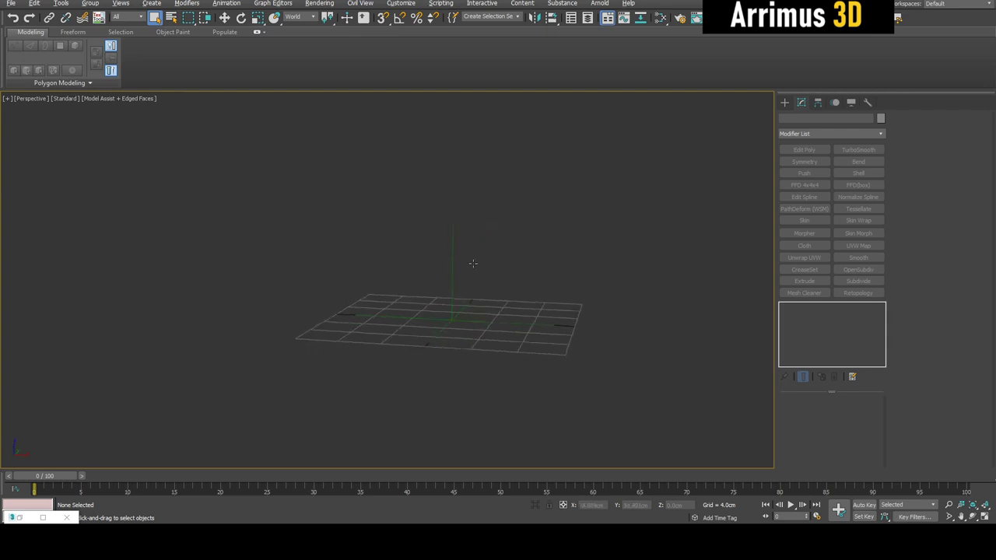
left_click(512, 305)
middle_click_drag(536, 257, 525, 272, "alt")
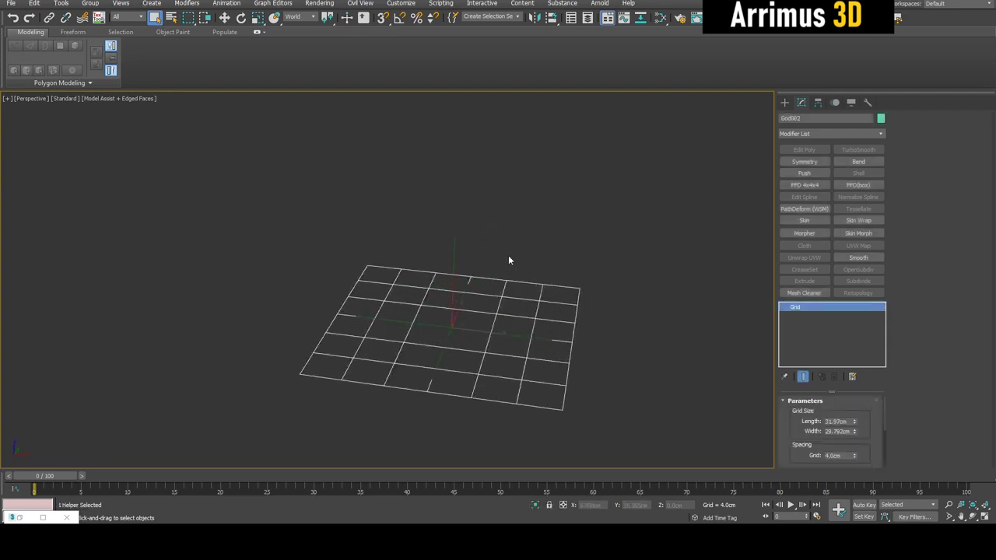
left_click(509, 260)
scroll(522, 260, "down", 4)
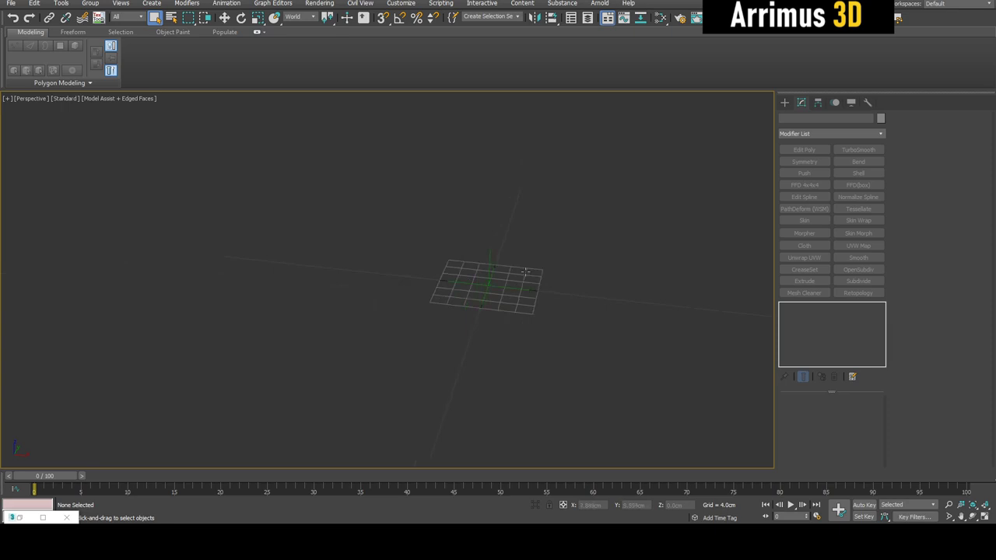
scroll(504, 245, "up", 4)
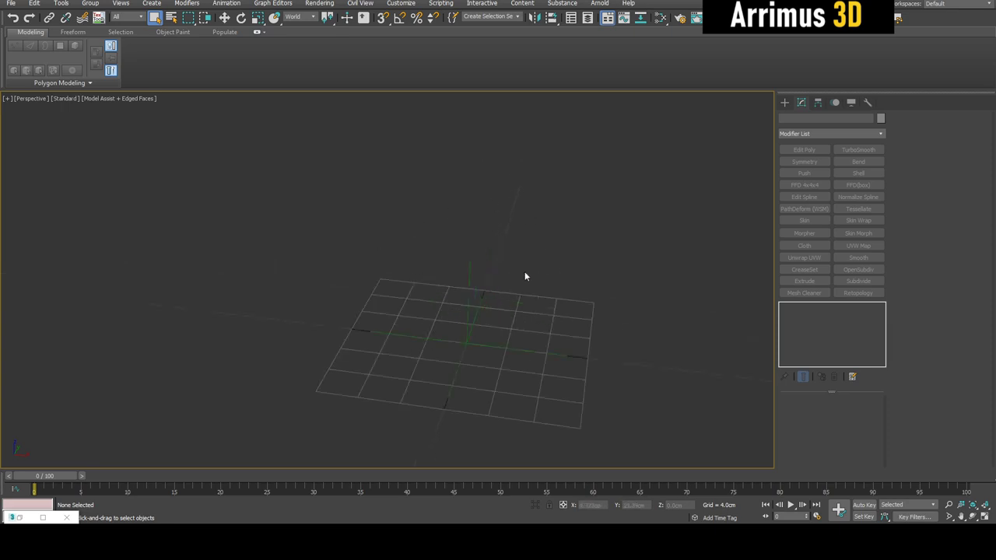
Switch the working grid from the grid helper to the home grid, and deselect the helper.
left_click(540, 304)
middle_click_drag(540, 303, 540, 295)
right_click(540, 298)
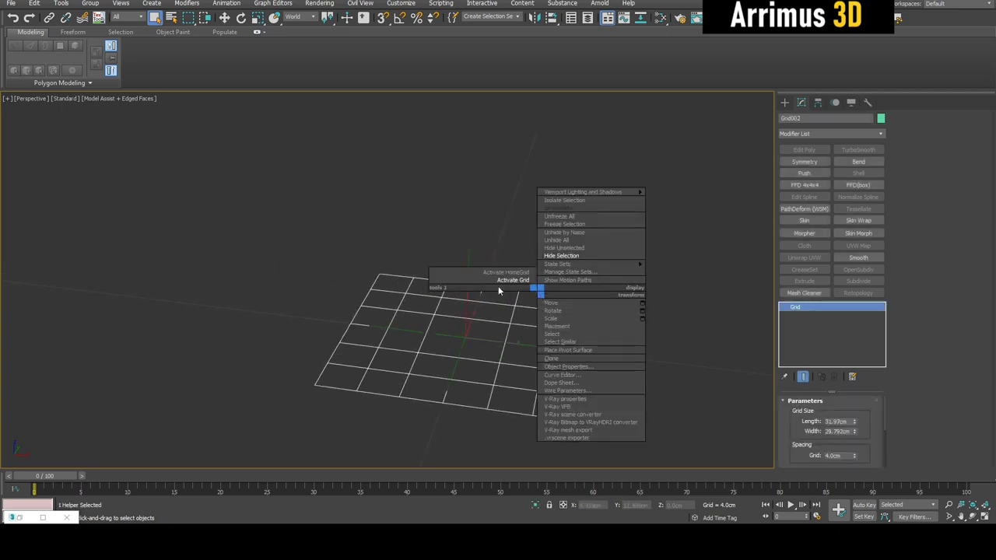
left_click(502, 274)
scroll(654, 288, "down", 3)
left_click(656, 283)
scroll(547, 255, "down", 5)
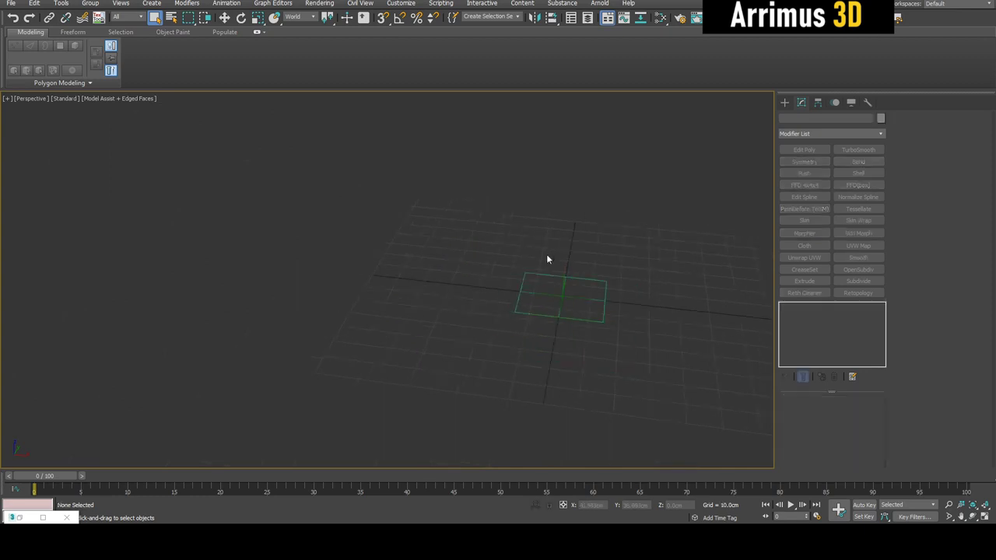
Reactivate the grid helper around the green spline in place of the home grid.
scroll(549, 241, "up", 5)
middle_click_drag(551, 247, 510, 278)
left_click(531, 319)
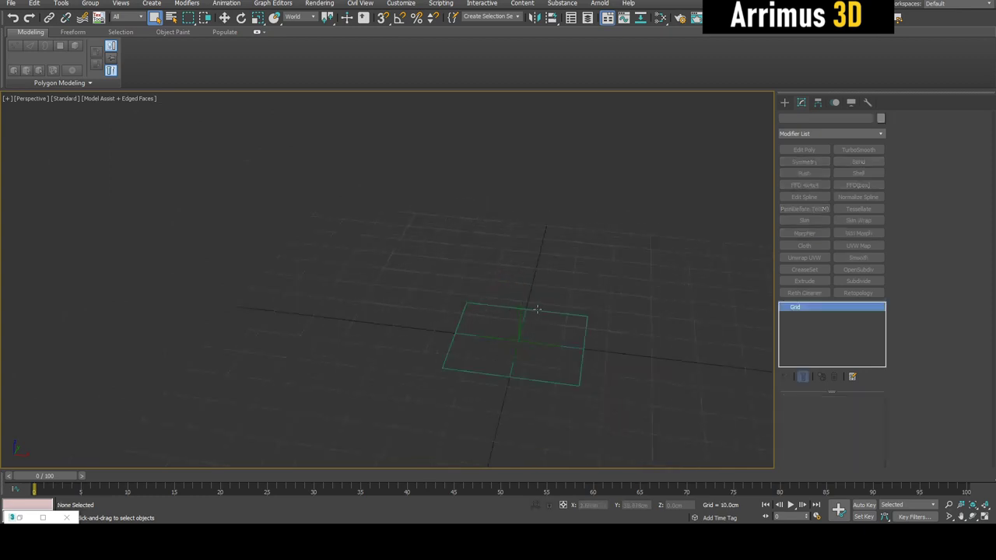
left_click(556, 284)
middle_click_drag(612, 266, 546, 262)
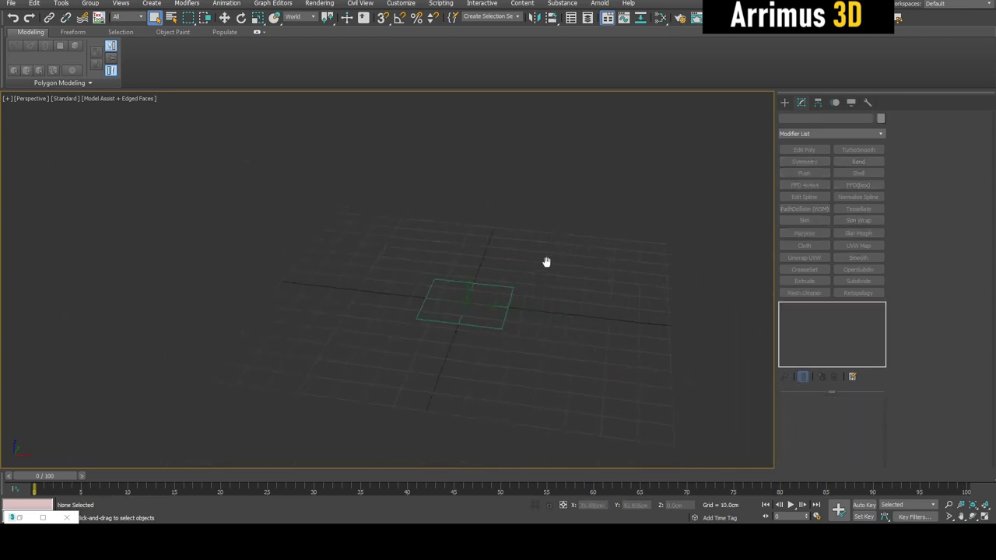
scroll(488, 287, "up", 2)
left_click(499, 293)
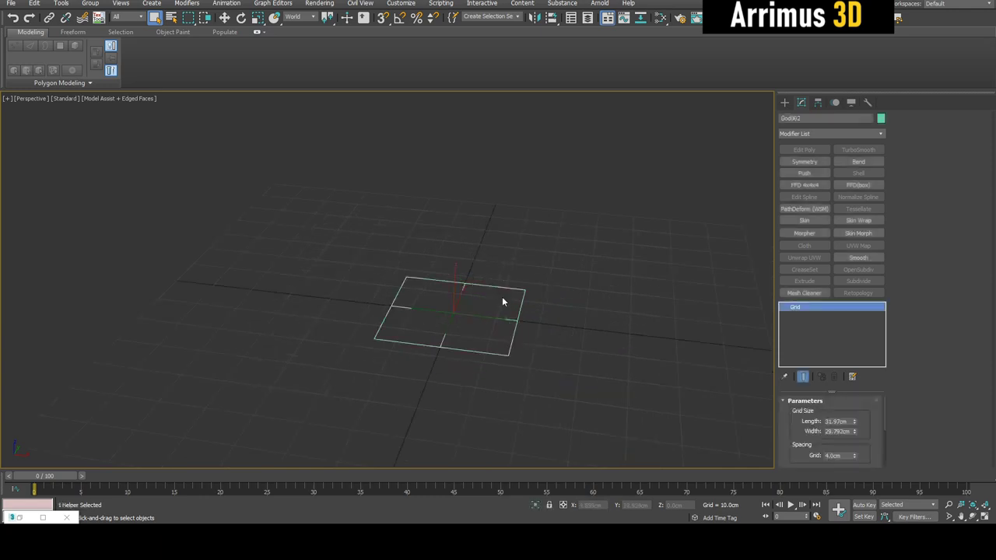
right_click(498, 291)
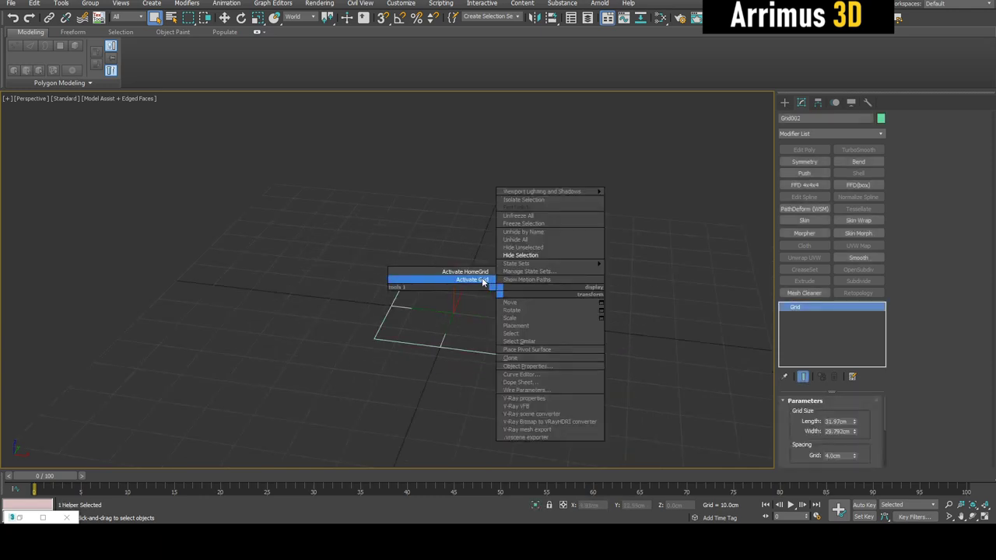
left_click(487, 281)
scroll(557, 268, "up", 5)
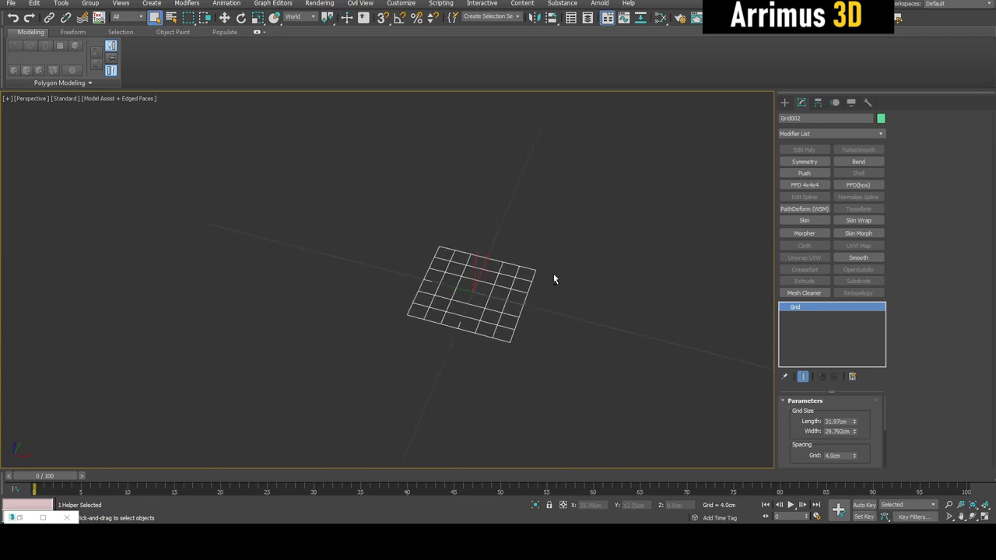
Try moving, rotating and scaling the green spline with its linked grid, cancelling each transform.
left_click_drag(437, 232, 429, 236)
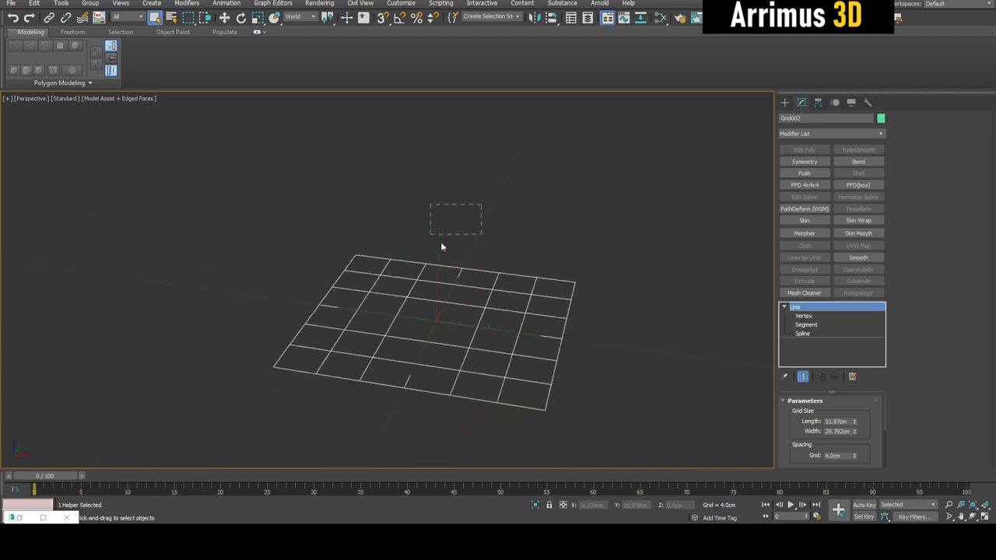
key("e")
key("w")
left_click_drag(447, 310, 460, 278)
right_click(476, 258)
key("e")
right_click(452, 330)
key("r")
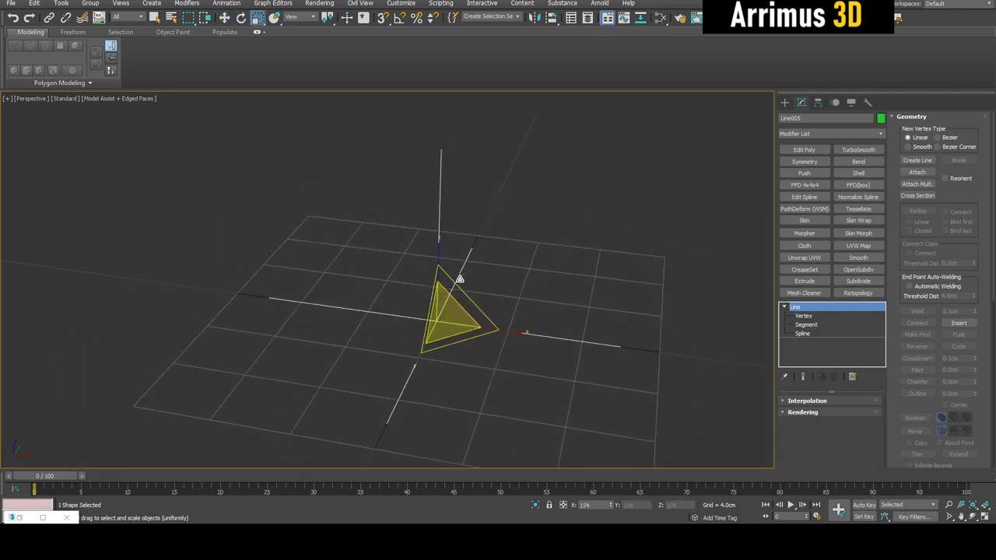
right_click(460, 279)
Select the grid helper and hide it, leaving the green spline shown.
key("q")
left_click(526, 312)
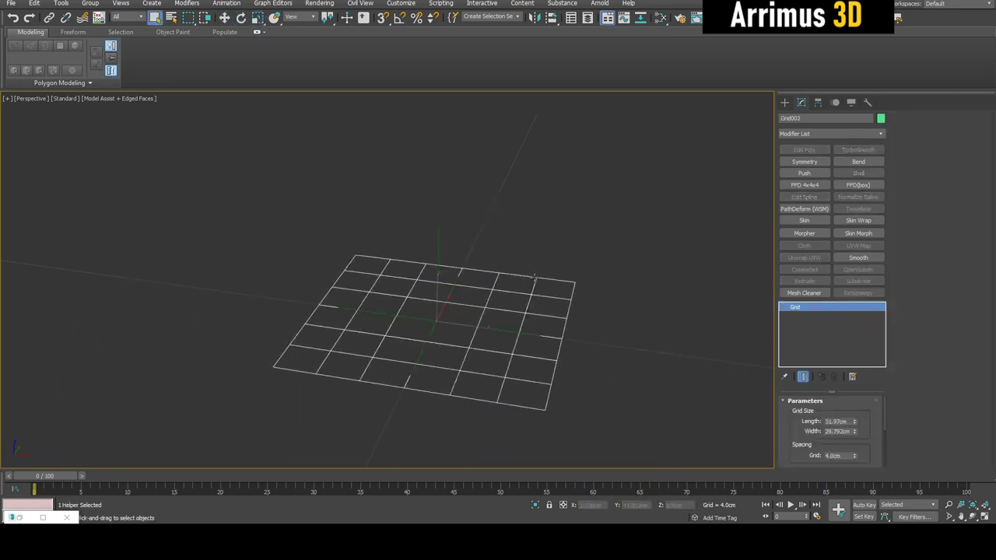
right_click(534, 276)
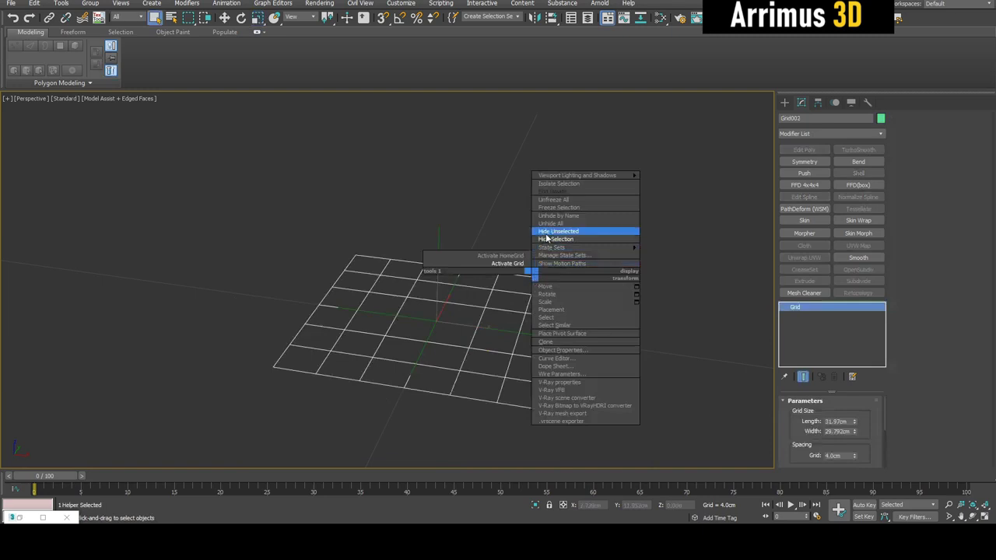
left_click(546, 239)
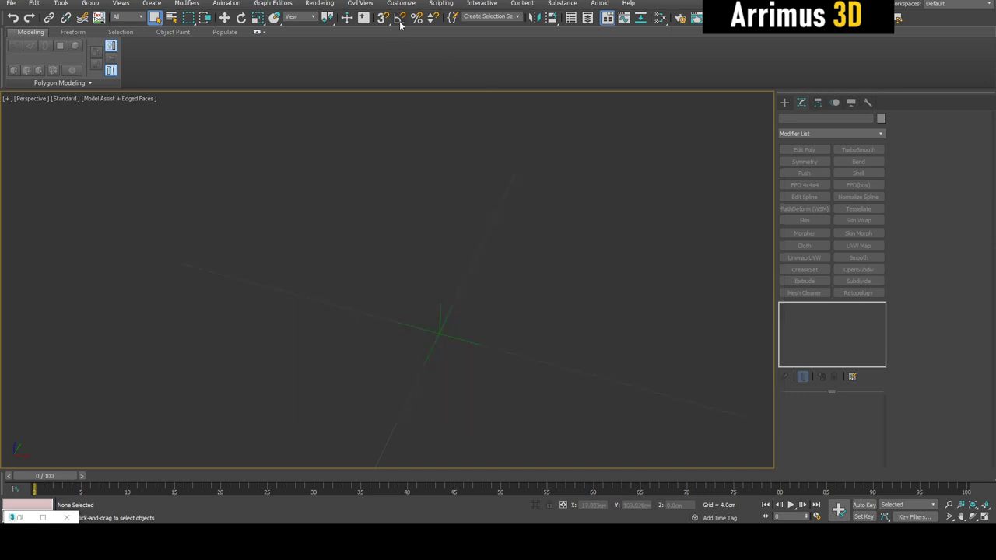
left_click(401, 4)
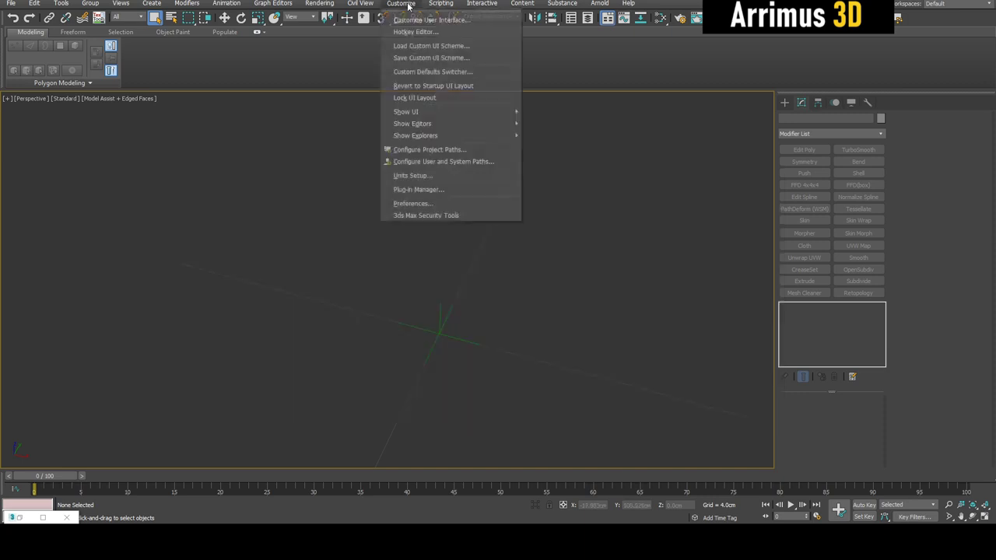
left_click(469, 149)
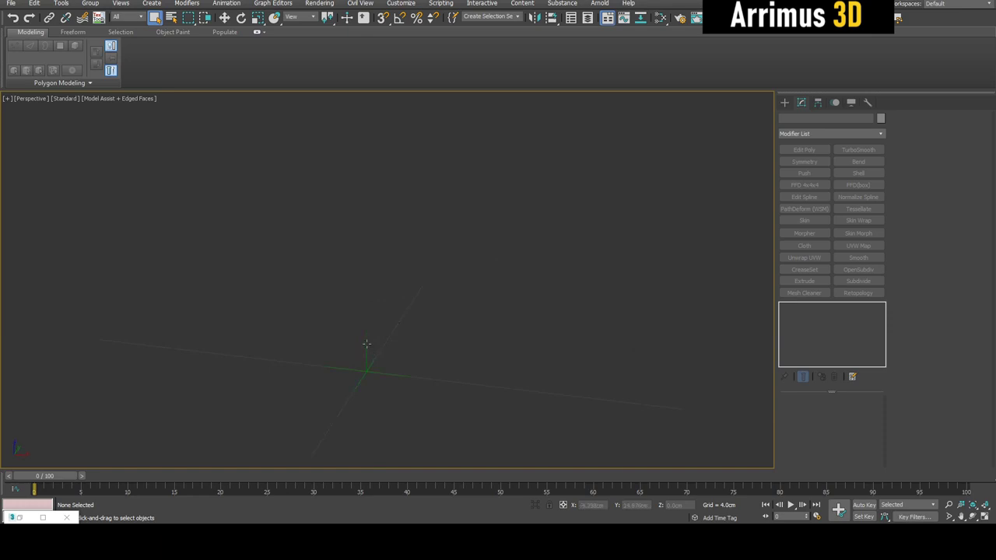
Raise the green spline above the scene's origin with the Move tool, and deselect it.
left_click(366, 343)
key("w")
left_click_drag(366, 336, 458, 252)
left_click(470, 256)
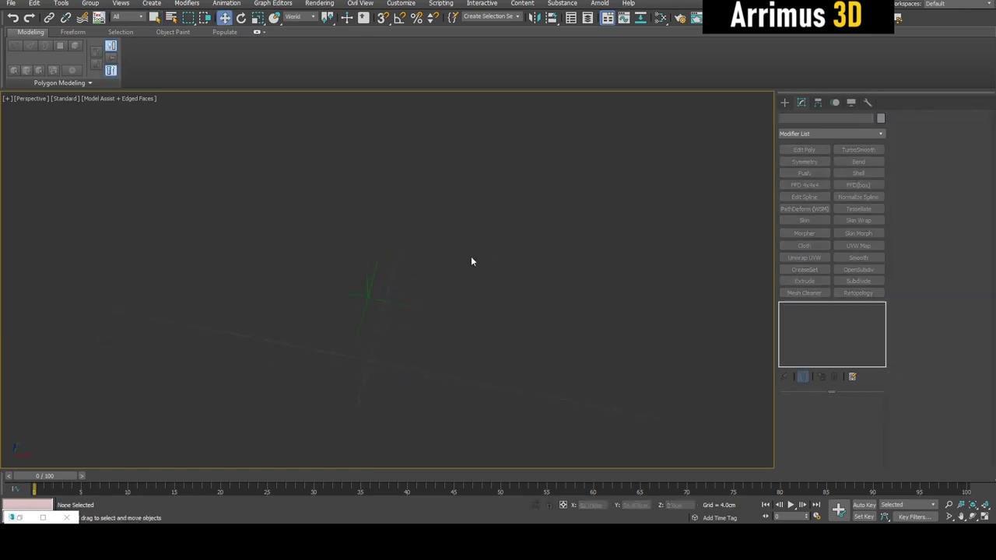
Draw a test box about 51 cm long and 25 cm wide on the raised grid plane, check its placement, and delete it.
left_click(787, 103)
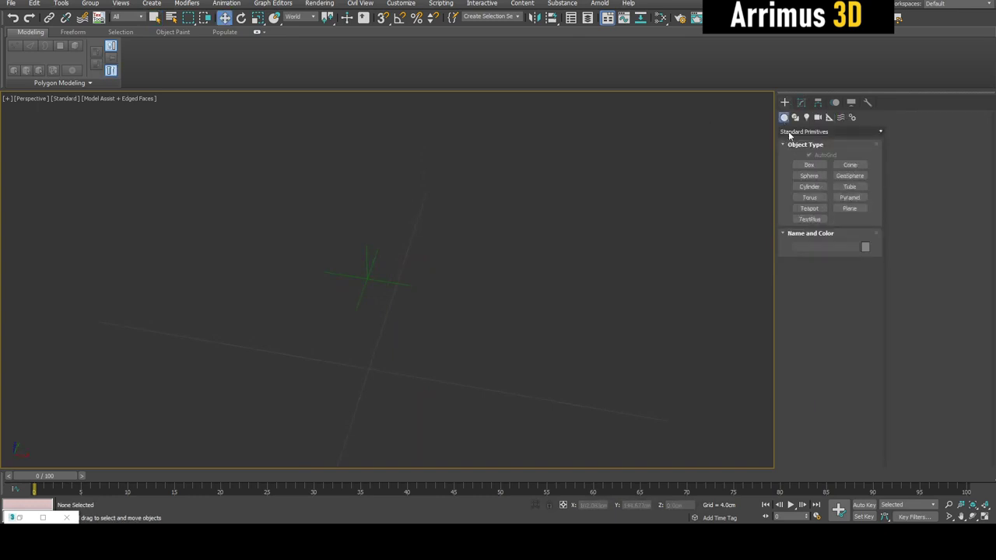
left_click(808, 164)
left_click_drag(549, 203, 617, 333)
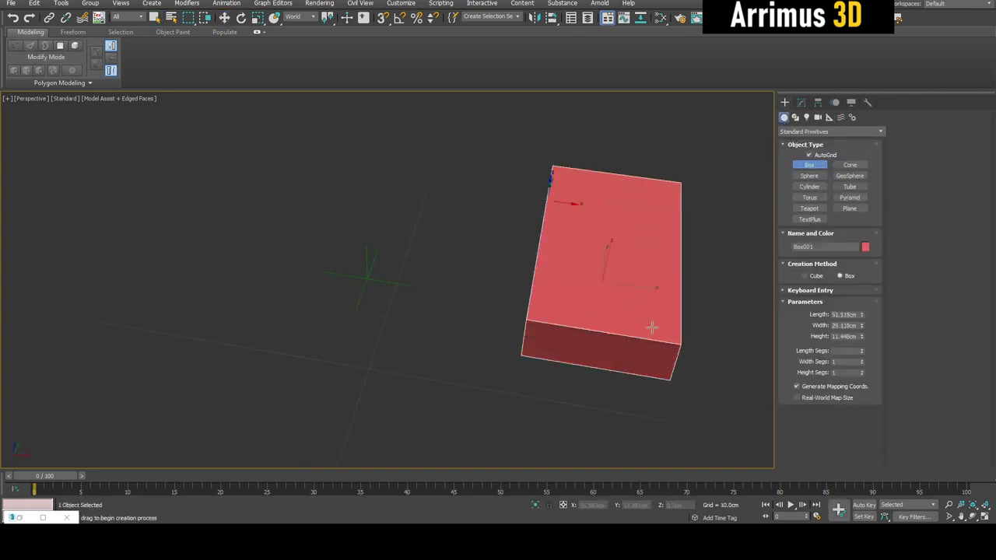
left_click(640, 275)
right_click(640, 275)
middle_click_drag(655, 249, 562, 263)
middle_click_drag(562, 263, 558, 230, "alt")
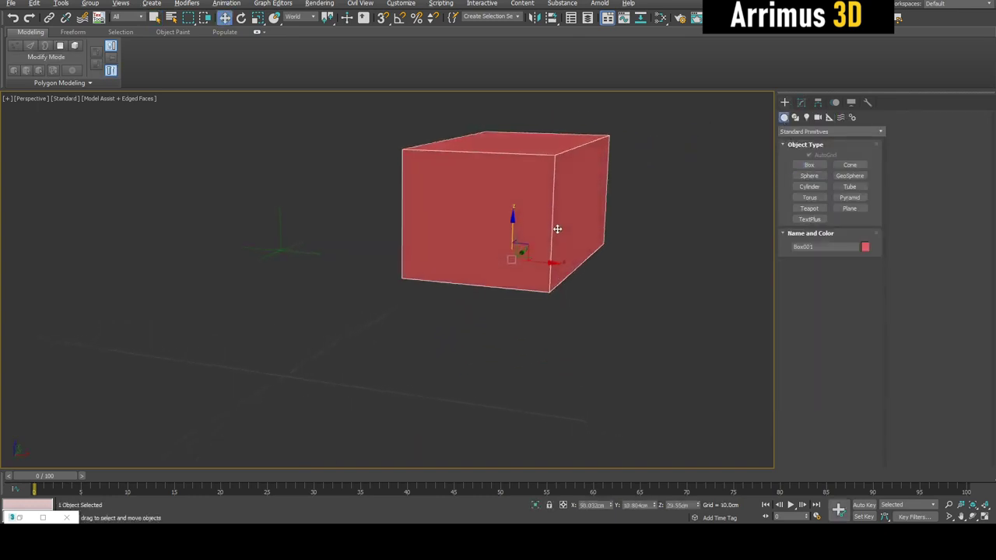
middle_click_drag(506, 192, 605, 249)
key("Delete")
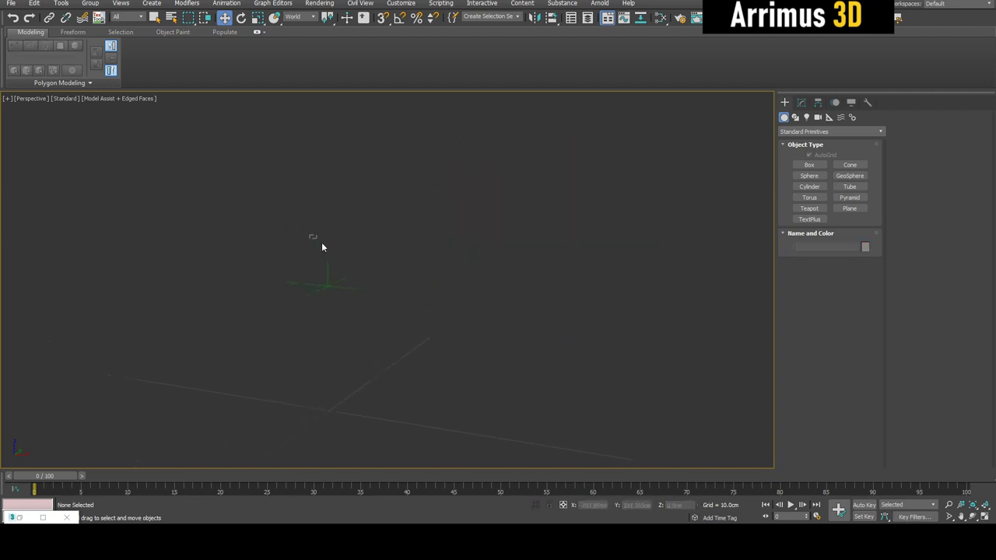
Rotate the green spline to tilt its linked working grid.
left_click(327, 263)
key("e")
left_click_drag(327, 263, 400, 295)
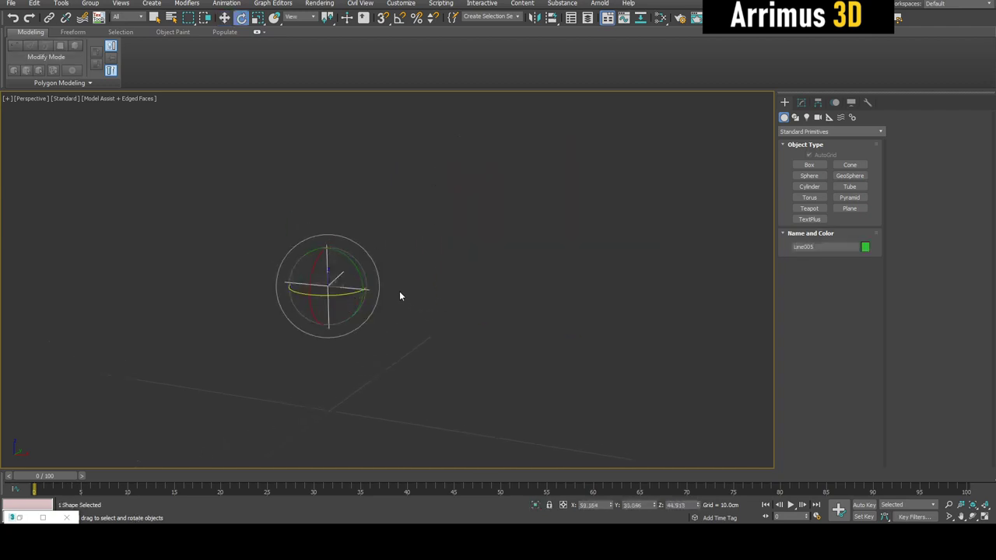
Draw a box about 22 cm wide on the rotated grid, beside the green spline.
left_click(808, 165)
left_click_drag(422, 235, 506, 314)
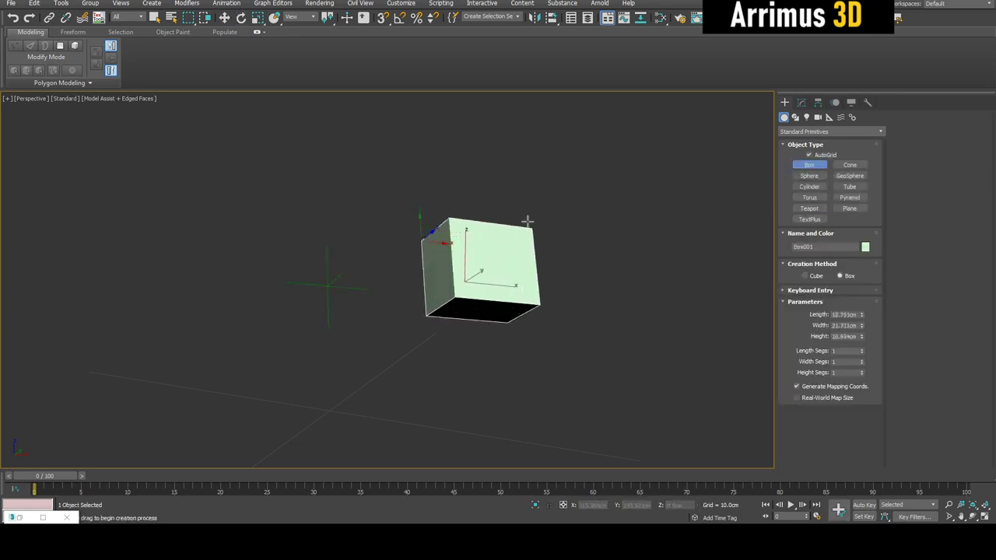
left_click(540, 158)
key("w")
middle_click_drag(555, 220, 500, 219, "alt")
Add an Edit Poly modifier to the box and select its underside polygon.
left_click(802, 101)
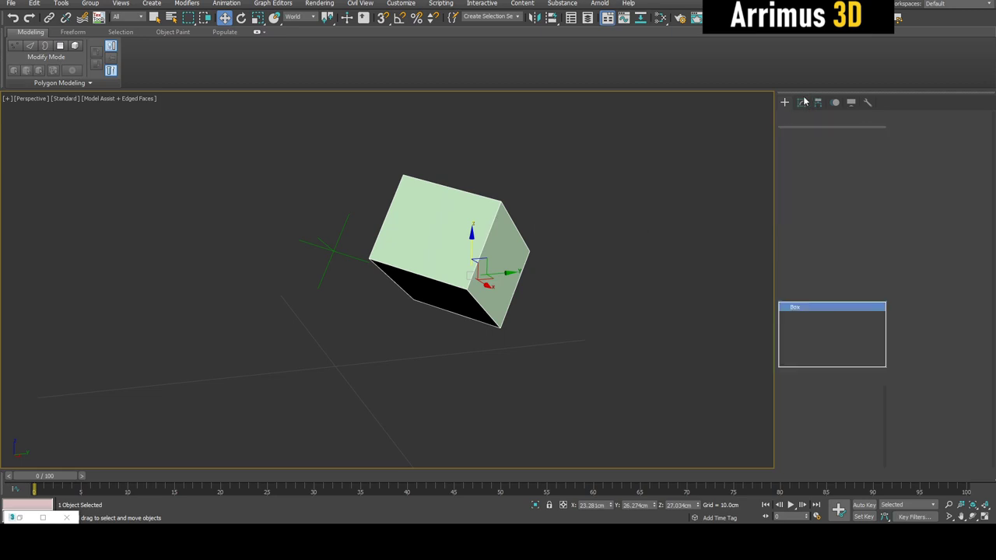
left_click(799, 153)
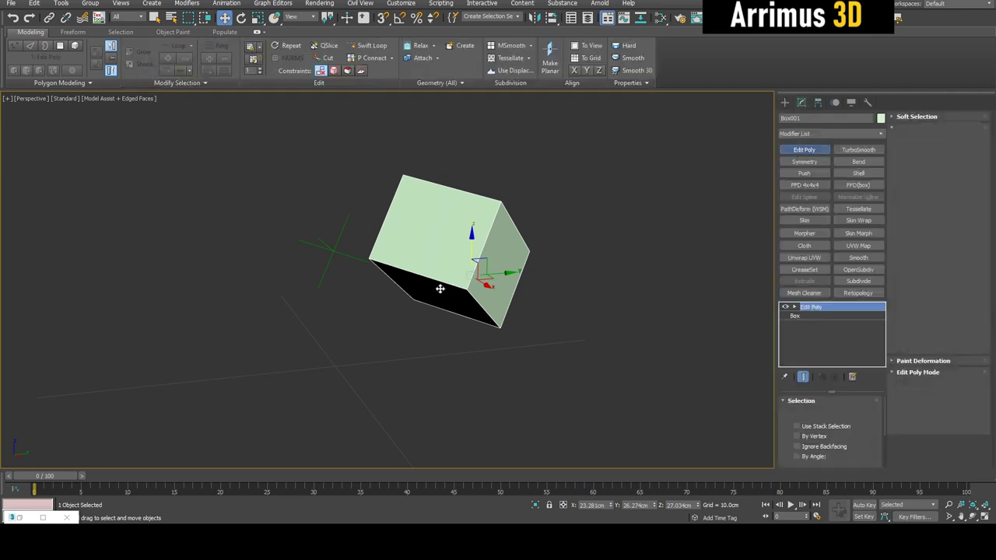
key("4")
left_click(440, 287)
middle_click_drag(453, 242, 412, 155, "alt")
Try the World reference coordinate system on the selected polygon, comparing it with the object level and the Rotate tool.
left_click(299, 18)
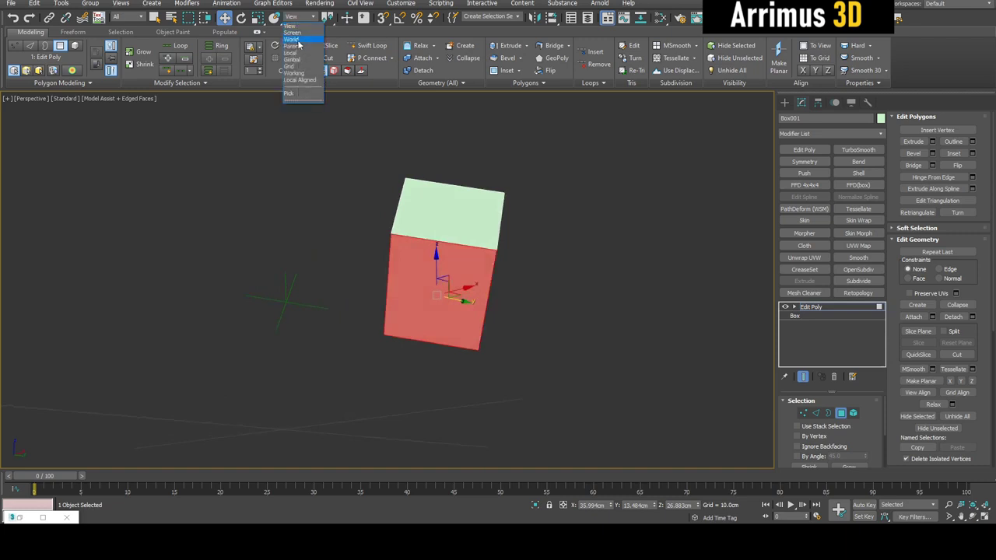
left_click(296, 39)
middle_click_drag(439, 295, 461, 258, "alt")
key("4")
middle_click_drag(488, 202, 471, 260)
key("e")
mouse_move(433, 288)
left_mouse_down()
mouse_move(529, 292)
mouse_move(433, 289)
left_mouse_up()
key("4")
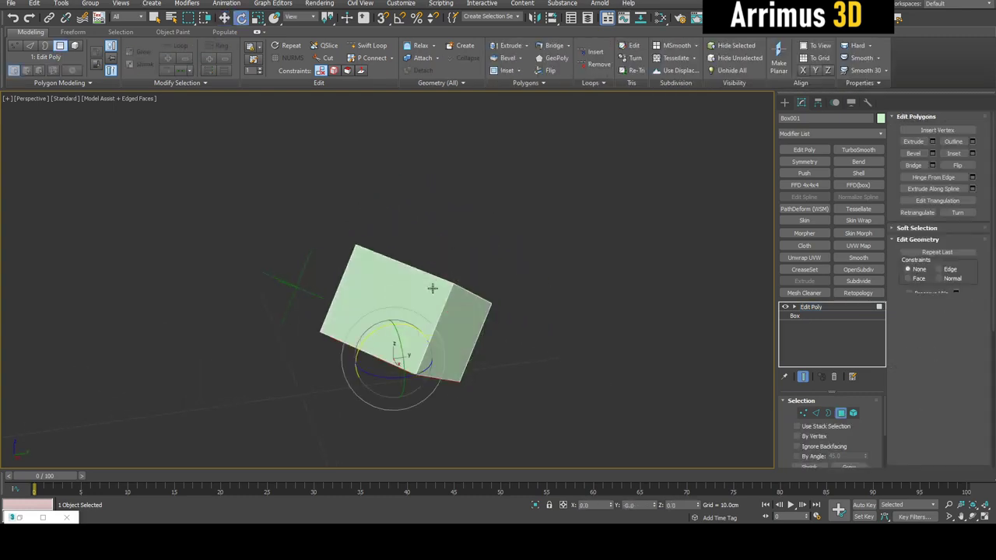
Set the Move tool's reference coordinate system for the selected polygon by picking the box itself.
key("w")
middle_click_drag(432, 287, 441, 262, "alt")
left_click(309, 19)
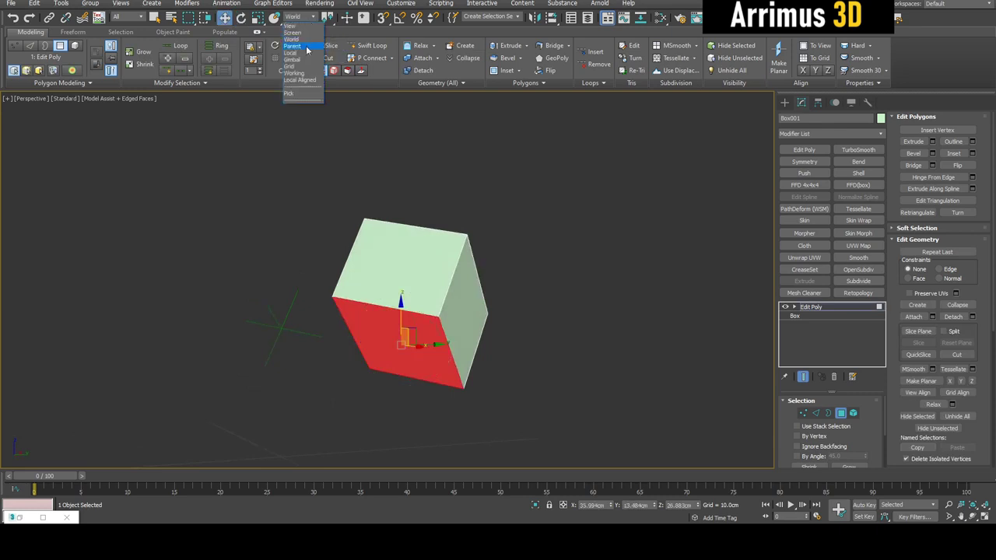
left_click(295, 93)
left_click(413, 260)
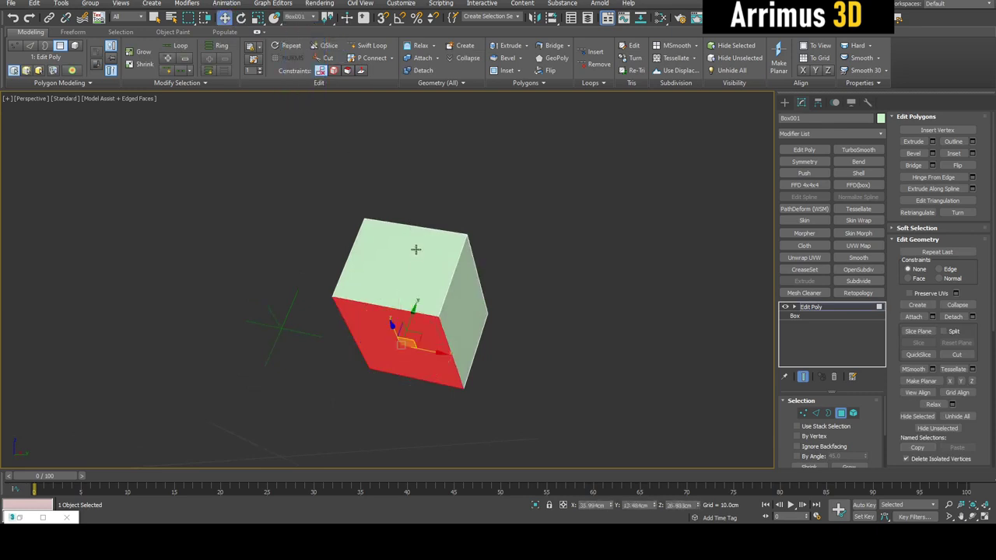
middle_click_drag(415, 251, 411, 307, "alt")
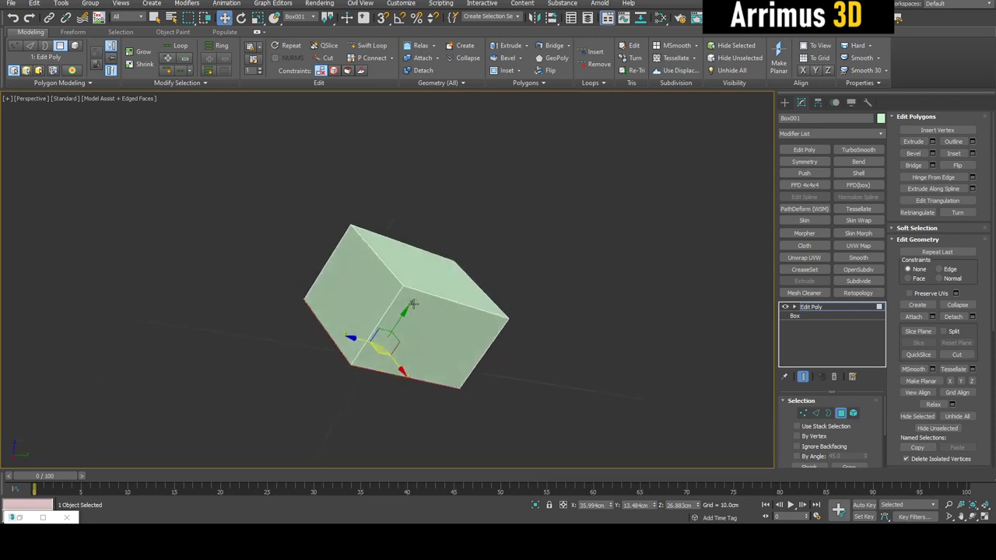
Return to the object level, try the Gimbal reference coordinate system, and set the Move tool to Local.
key("4")
middle_click_drag(470, 297, 523, 278)
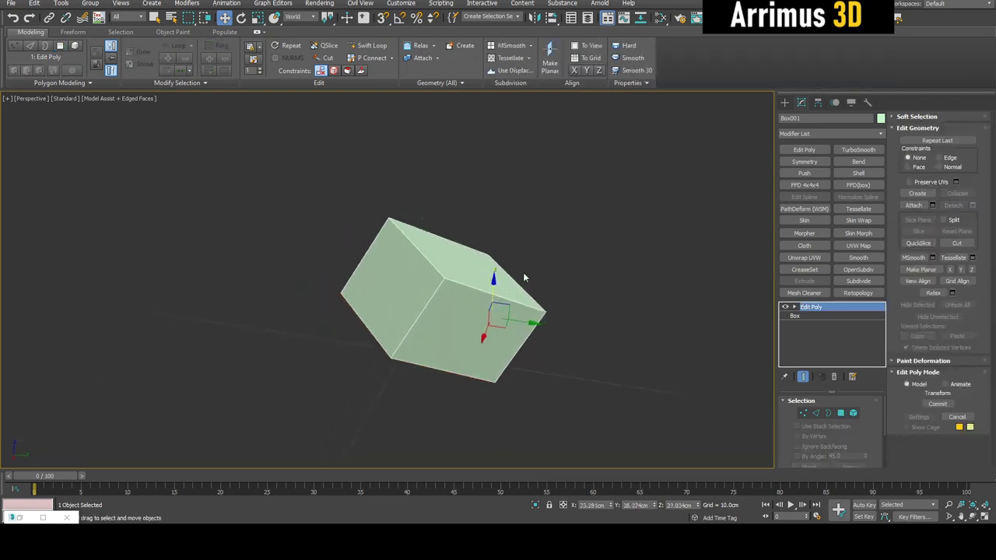
left_click(309, 17)
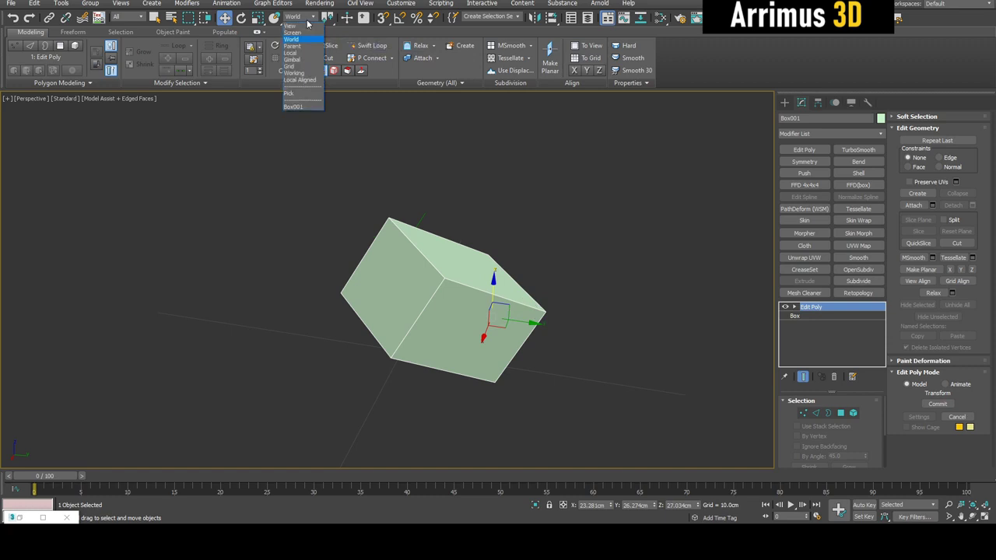
left_click(302, 60)
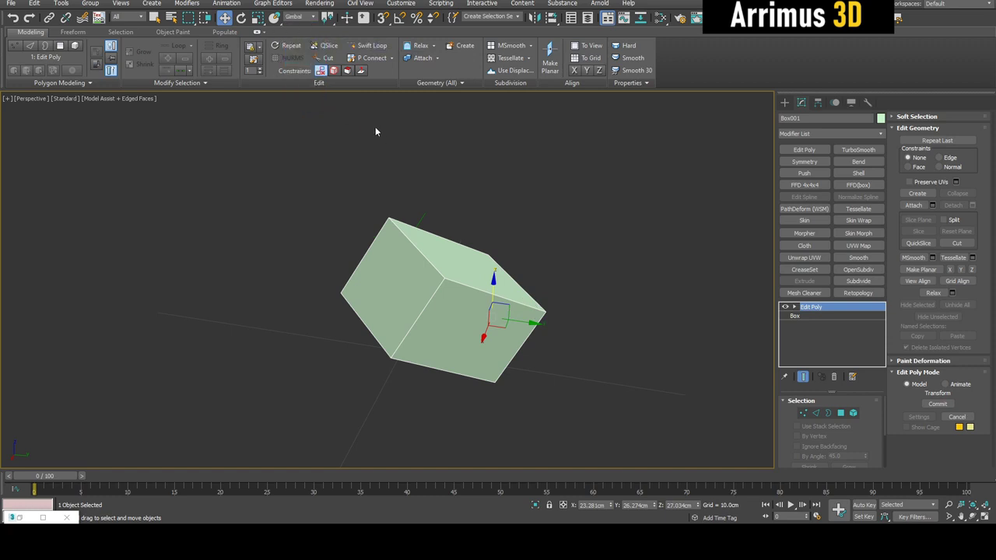
left_click(294, 18)
left_click(299, 54)
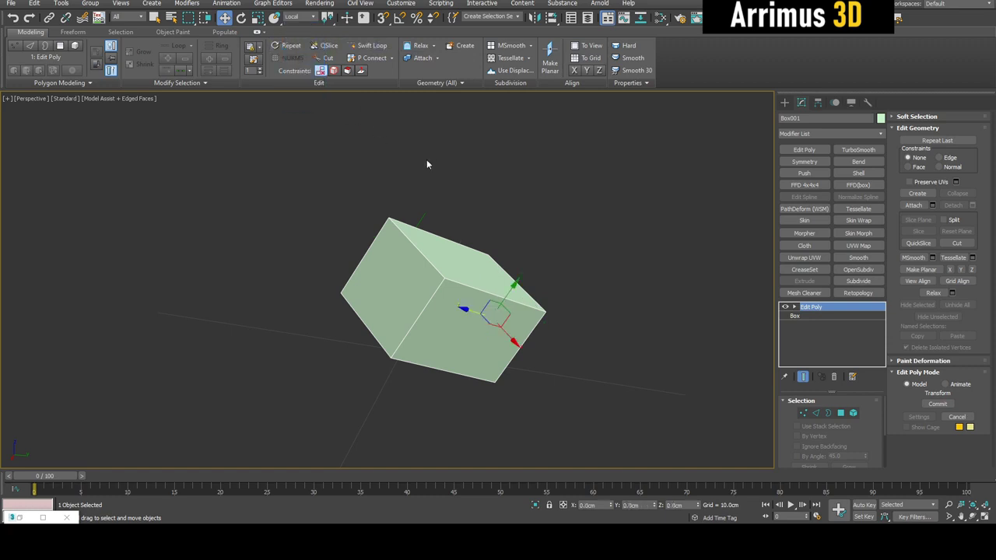
Compare the Move and Rotate gizmo orientations at the object level and on the selected polygon.
middle_click_drag(468, 286, 515, 334, "alt")
key("e")
key("w")
key("e")
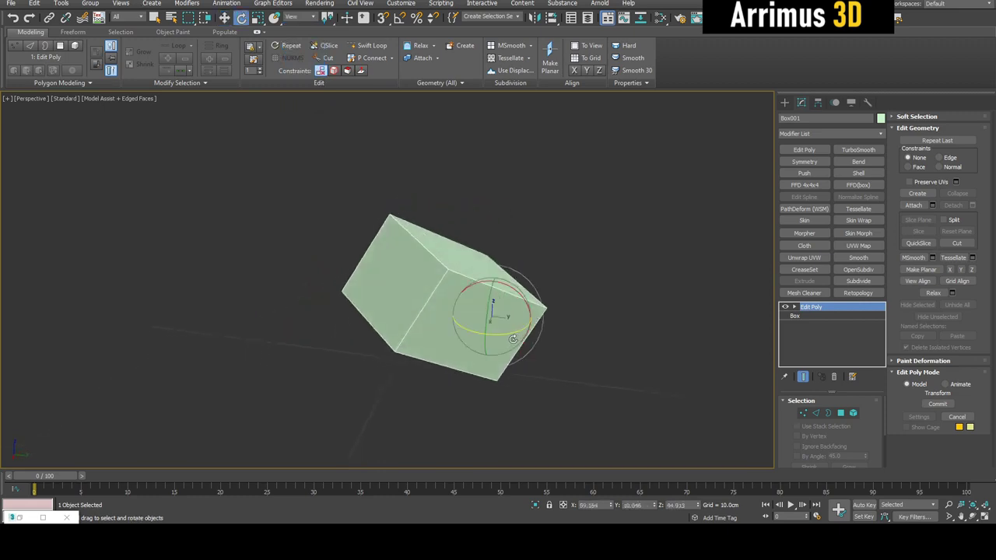
mouse_move(516, 334)
left_mouse_down()
mouse_move(536, 318)
mouse_move(525, 317)
left_mouse_up()
key("4")
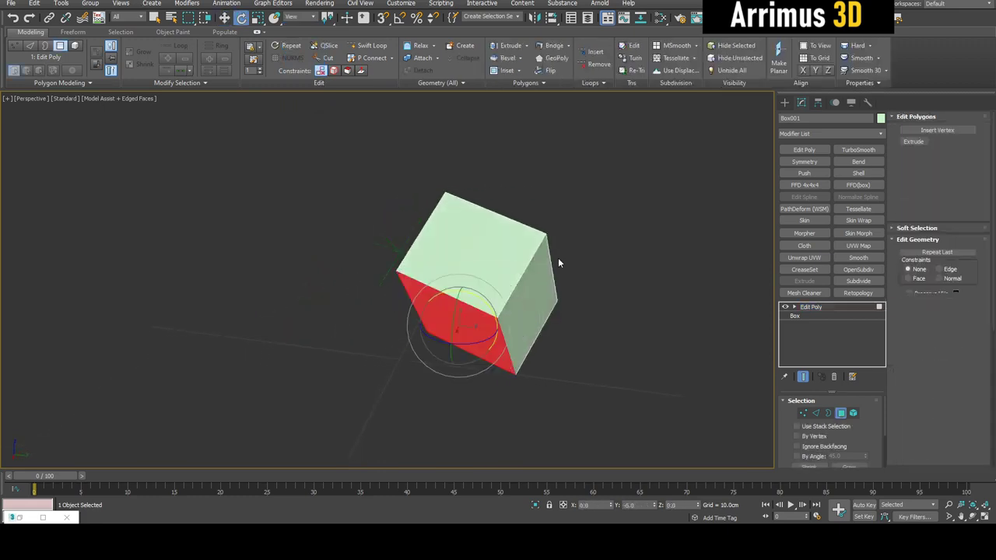
key("w")
middle_click_drag(537, 239, 470, 282, "alt")
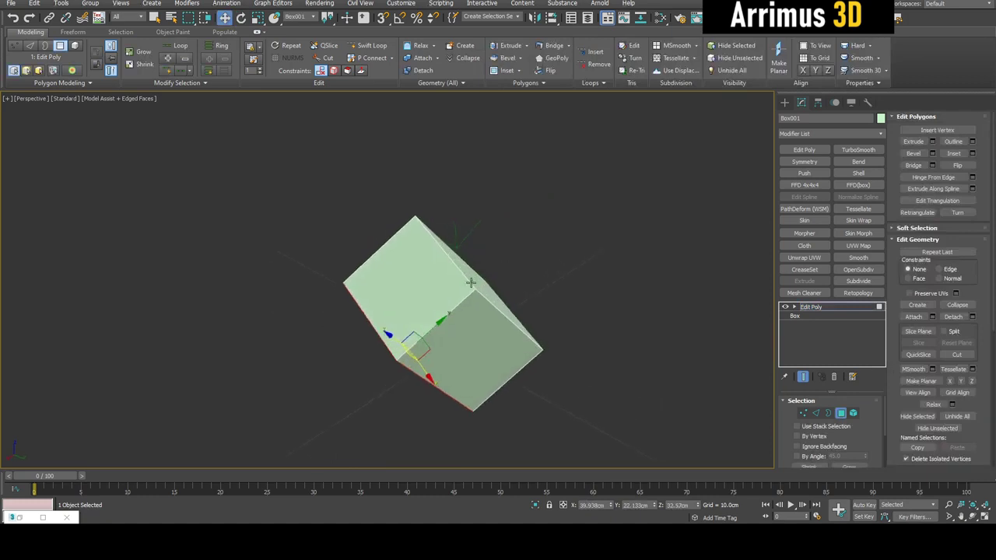
Expand the Edit Poly sub-object levels and pick the box again as the Move tool's reference coordinate system.
left_click(795, 307)
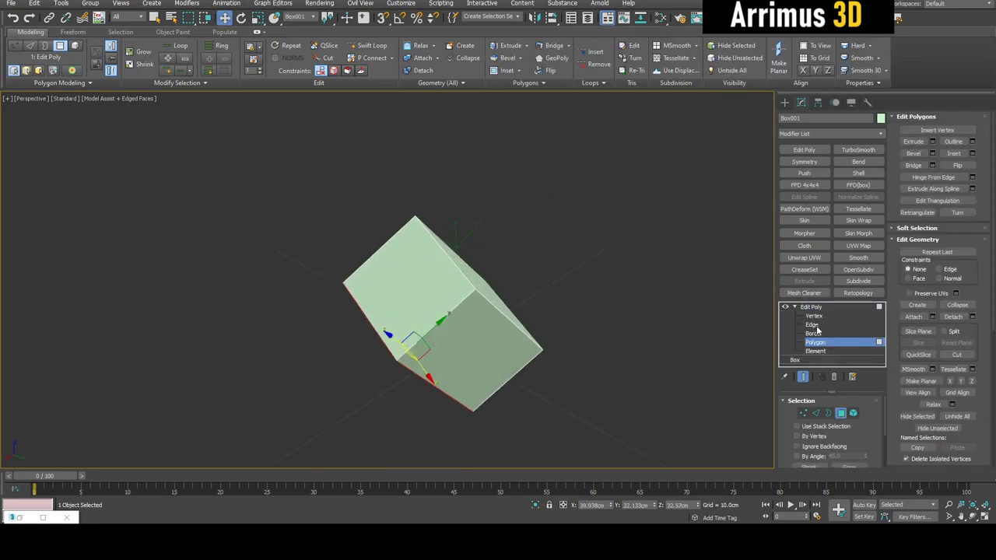
middle_click_drag(590, 285, 641, 247)
middle_click_drag(484, 266, 481, 187, "alt")
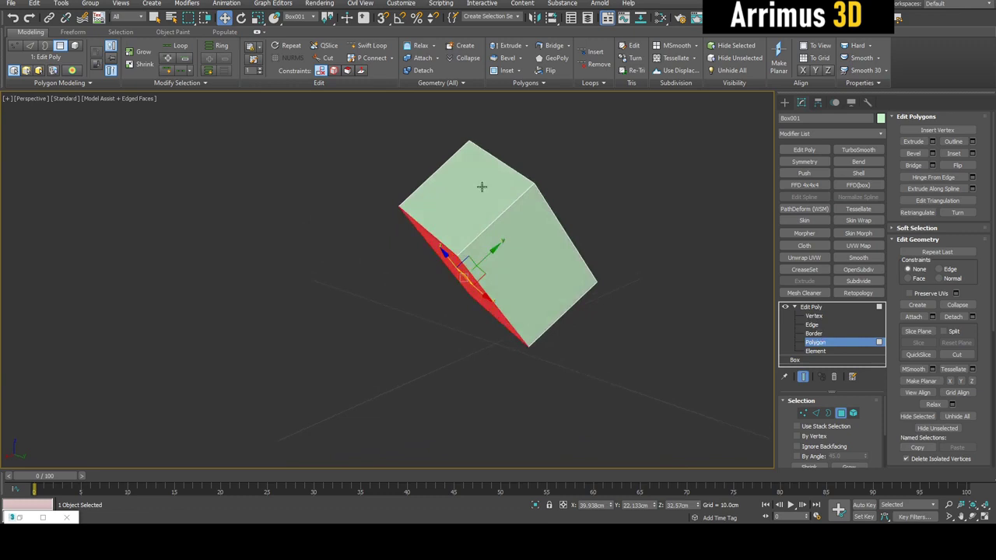
left_click(307, 17)
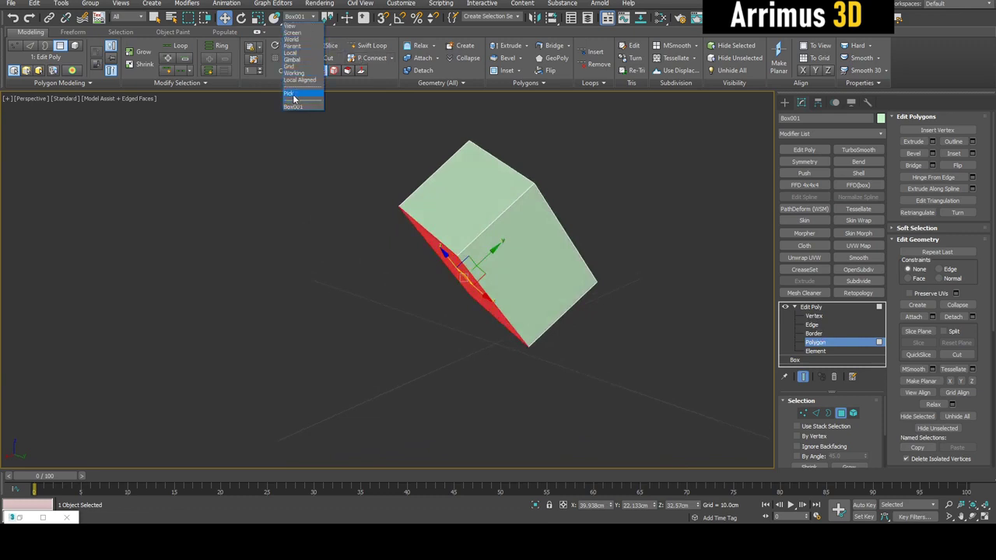
left_click(293, 95)
left_click(483, 189)
Move the selected polygon outward along the box's Y axis and extrude a new section from it.
left_click_drag(487, 255, 396, 293)
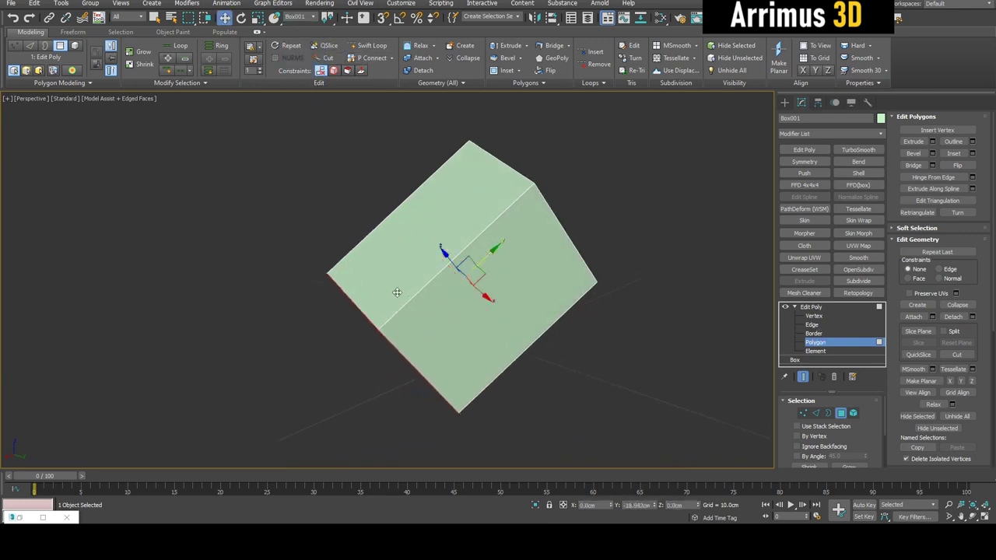
middle_click_drag(397, 292, 508, 216, "alt")
left_click_drag(506, 249, 462, 290, "shift")
Set the Scale tool's reference coordinate system to Box001 and scale down the extruded end polygon to taper the section.
key("r")
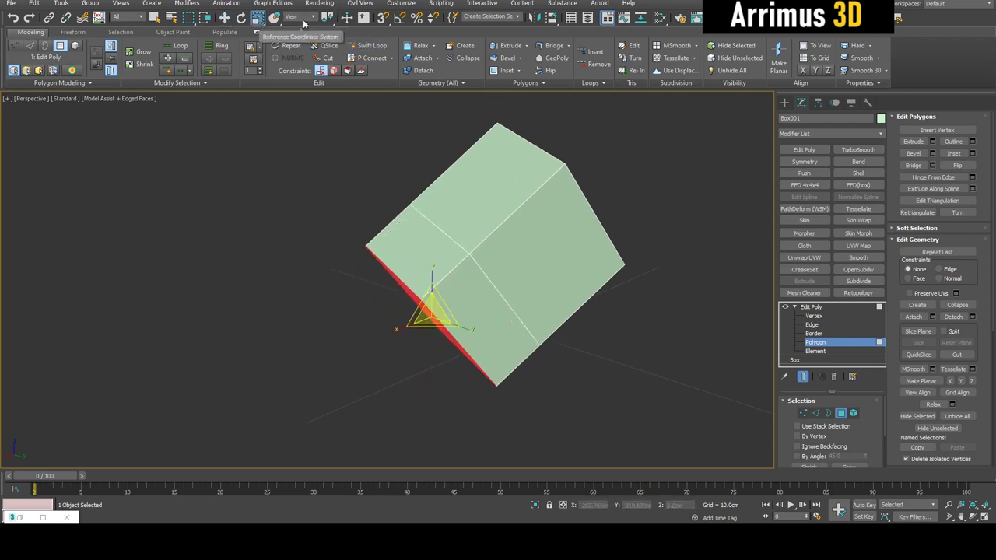
left_click(299, 16)
left_click(298, 107)
left_click_drag(440, 265, 435, 303)
middle_click_drag(435, 303, 366, 156, "alt")
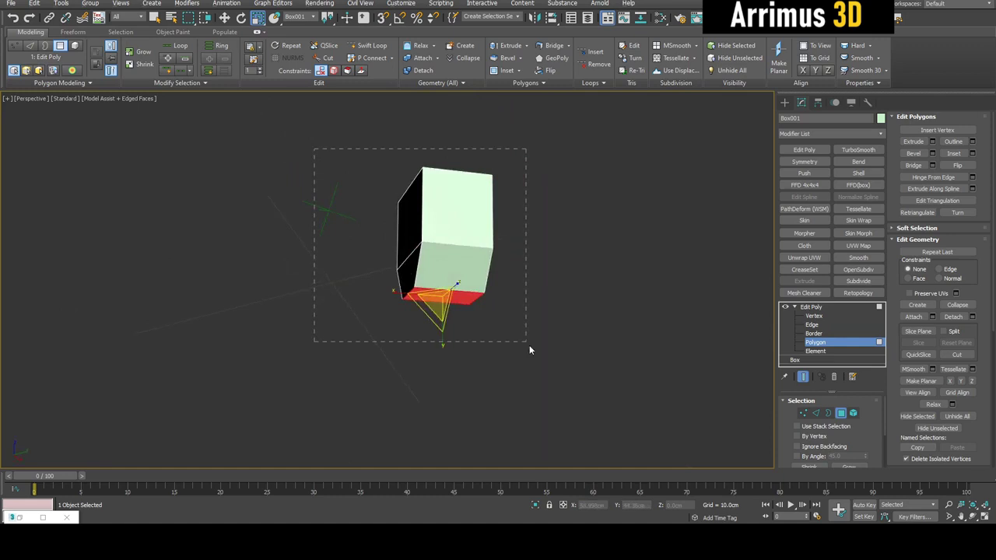
Select the polygon opposite the box's tapered end and activate the Move tool.
left_click_drag(529, 346, 530, 347)
middle_click_drag(468, 243, 478, 244)
scroll(476, 246, "up", 3)
key("e")
left_click_drag(460, 248, 435, 197)
left_click(434, 168)
key("w")
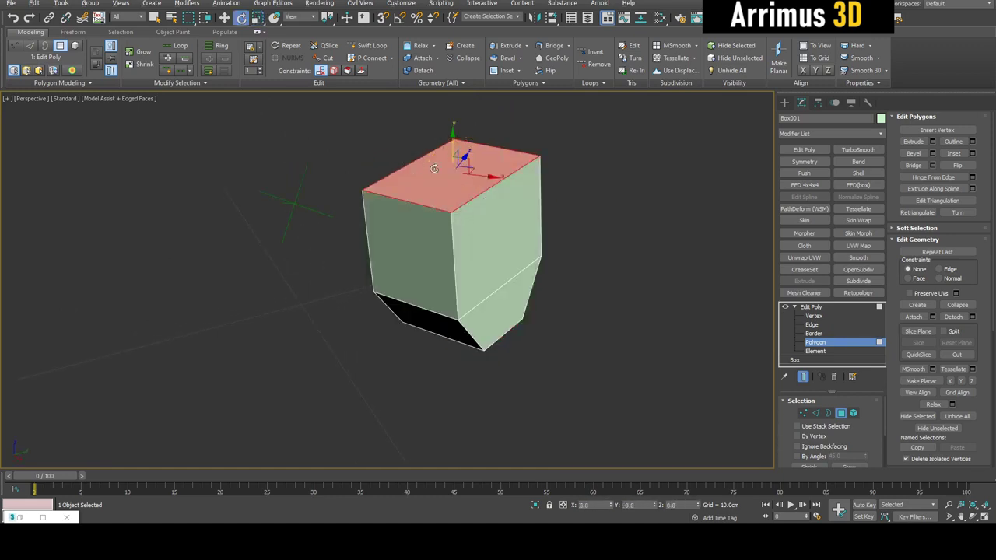
Examine the Move gizmo's orientation from several angles, alternating between the box's object level and its end polygon.
middle_click_drag(434, 169, 434, 217)
scroll(434, 217, "up", 3)
key("4")
middle_click_drag(496, 236, 540, 290, "alt")
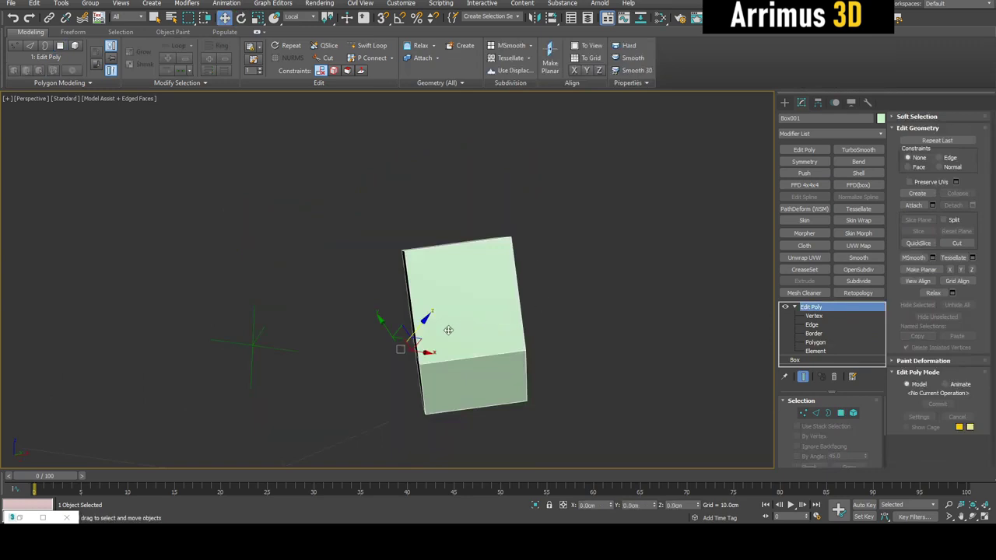
mouse_move(448, 330)
middle_mouse_down("alt")
mouse_move(440, 335)
mouse_move(444, 319)
middle_mouse_up("alt")
key("4")
left_click(479, 231)
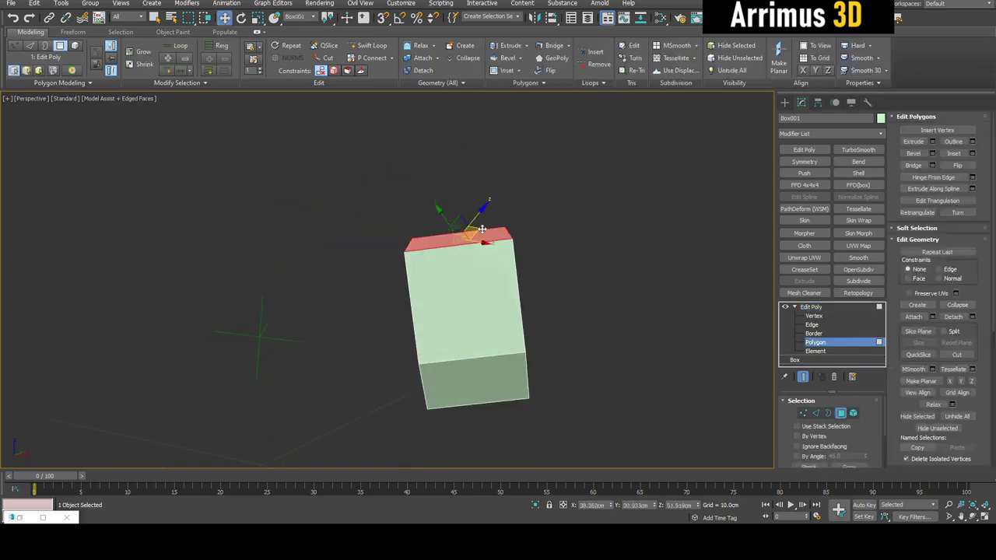
middle_click_drag(529, 210, 495, 234, "alt")
scroll(463, 257, "down", 4)
scroll(469, 274, "up", 2)
scroll(468, 272, "up", 3)
key("4")
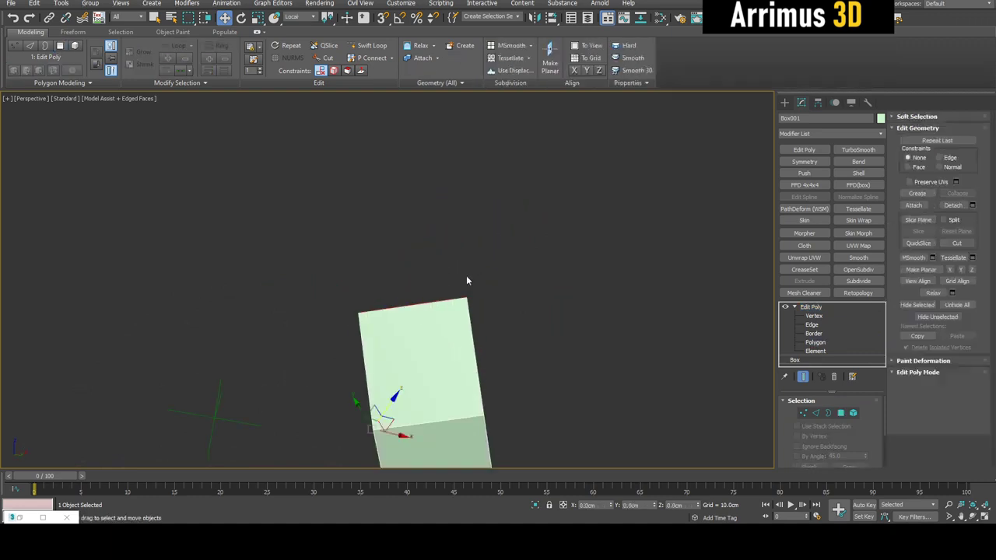
middle_click_drag(467, 277, 493, 240)
scroll(494, 240, "down", 3)
key("4")
middle_click_drag(591, 269, 611, 251, "alt")
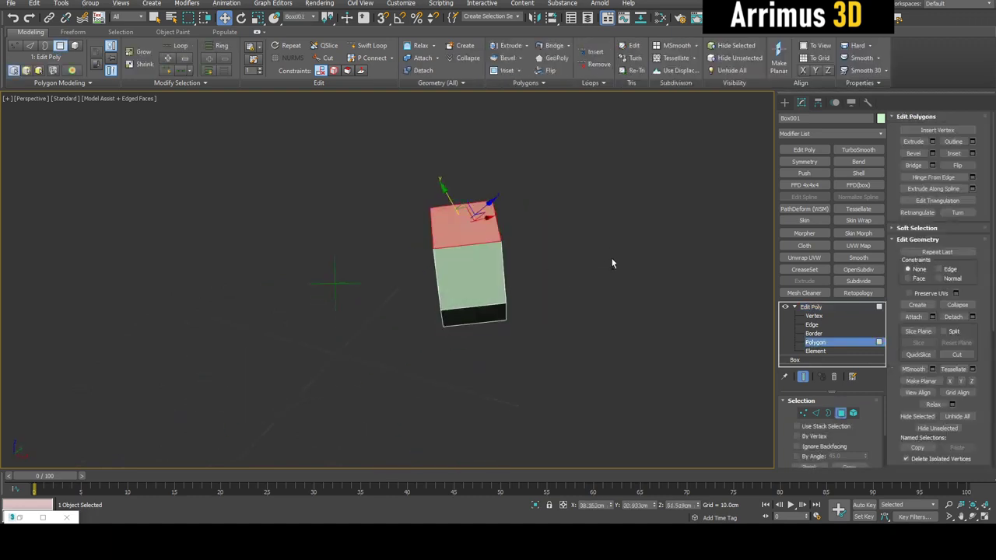
Draw a small test box on the rotated grid between the spline and the tapered box, inspect it, and delete it.
left_click(784, 102)
left_click(807, 165)
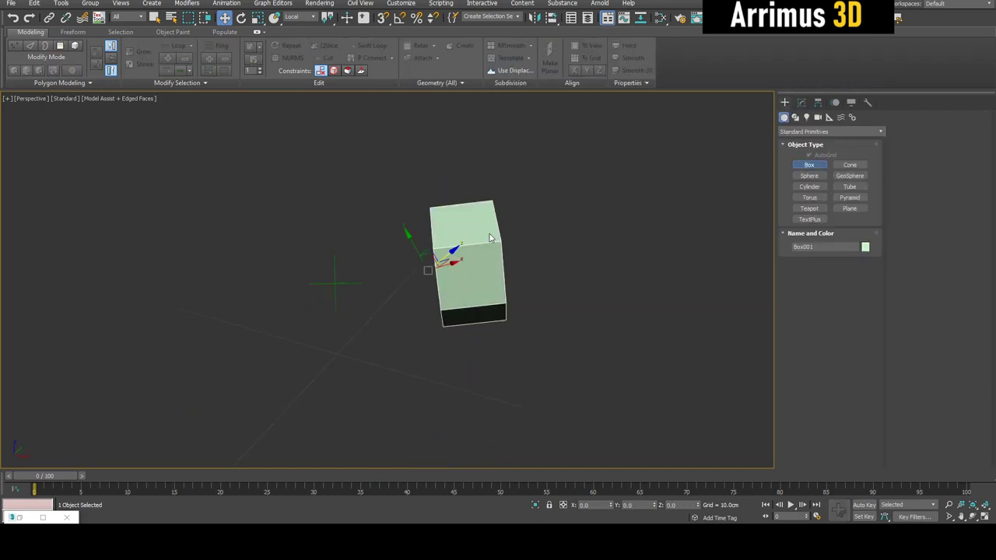
left_click_drag(360, 267, 389, 311)
key("w")
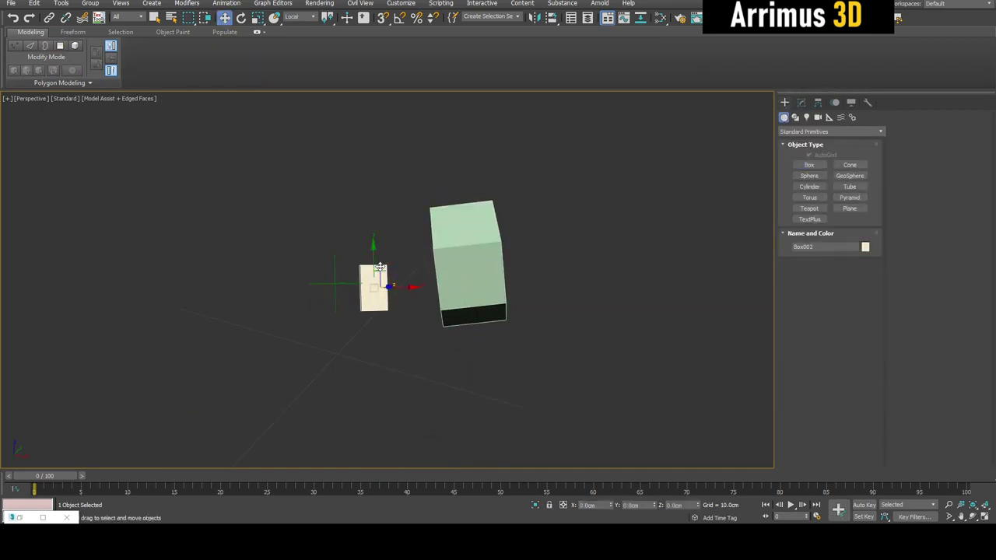
scroll(380, 267, "up", 4)
key("Delete")
Reselect the tapered box and check the Move gizmo on its upper polygon against the object level.
left_click(568, 258)
scroll(607, 256, "down", 2)
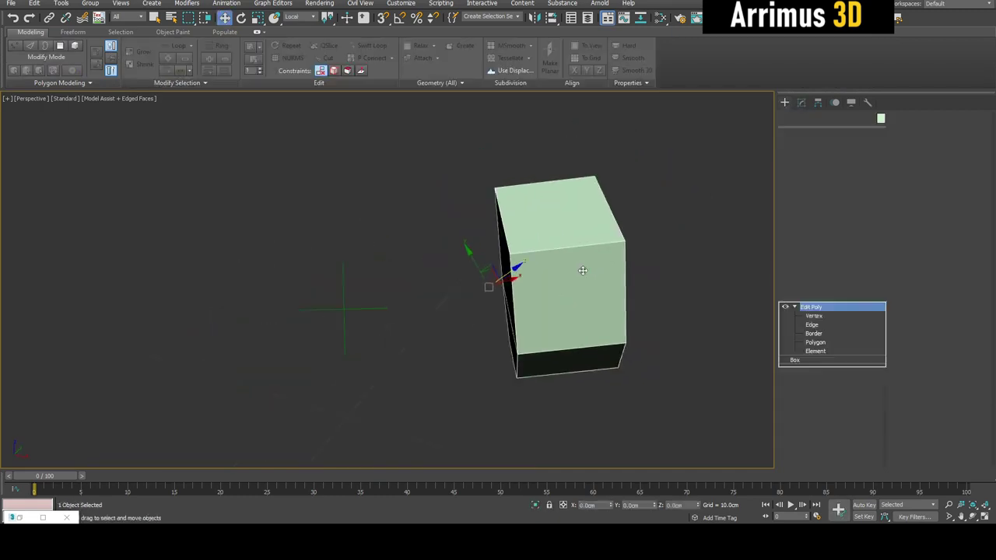
key("4")
left_click(567, 195)
middle_click_drag(567, 195, 496, 262, "alt")
key("4")
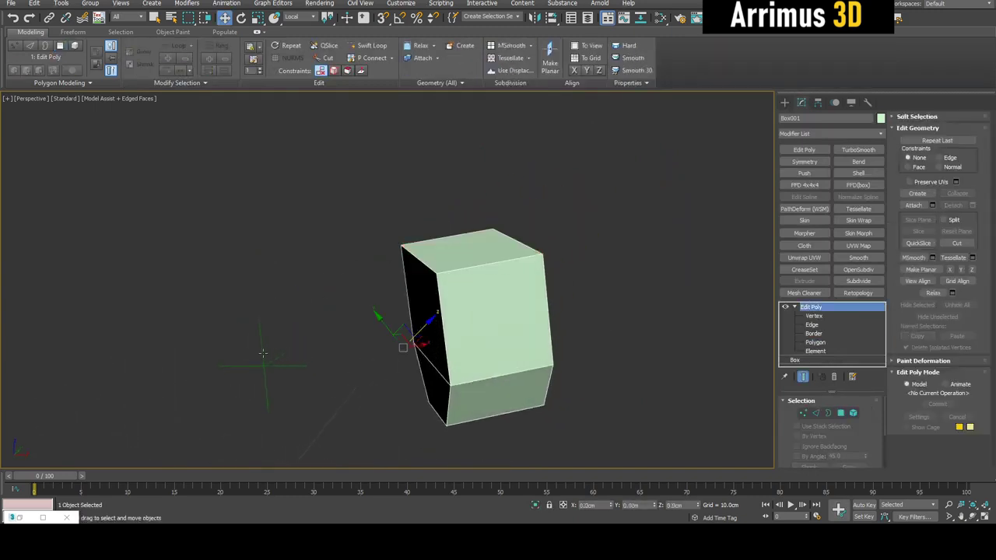
Select the green spline, rotate it to a new tilt, and return to the Move tool.
left_click(262, 352)
middle_click_drag(326, 320, 403, 274)
key("e")
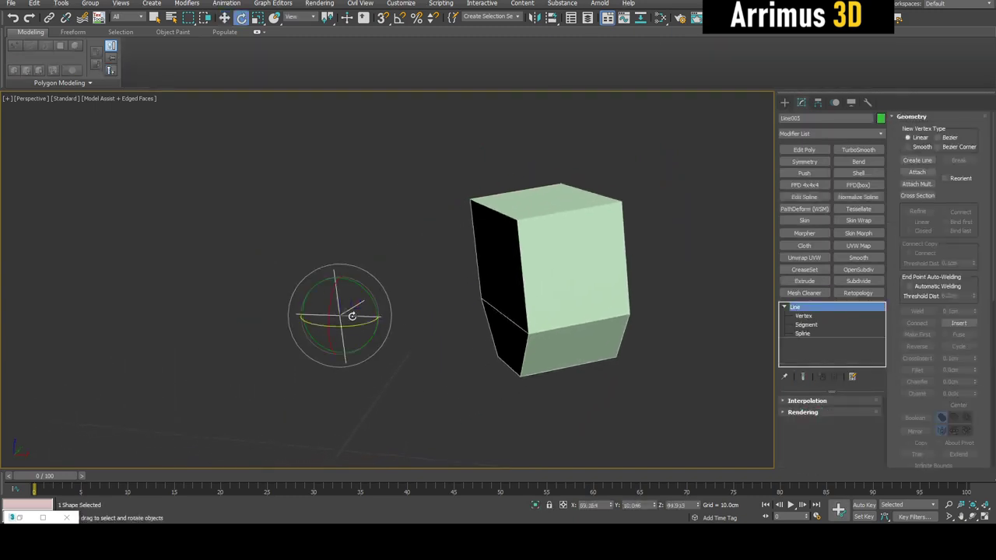
left_click_drag(352, 315, 405, 300)
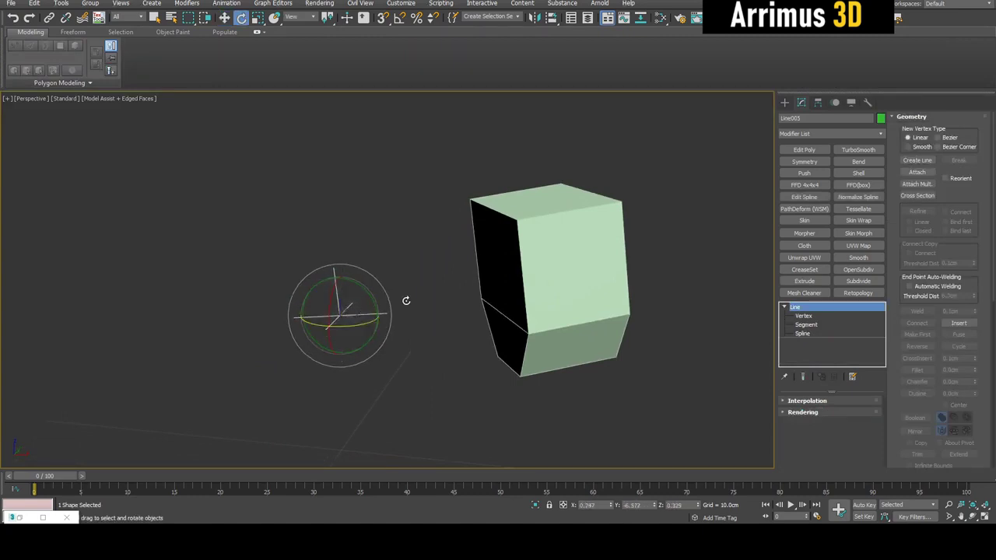
key("w")
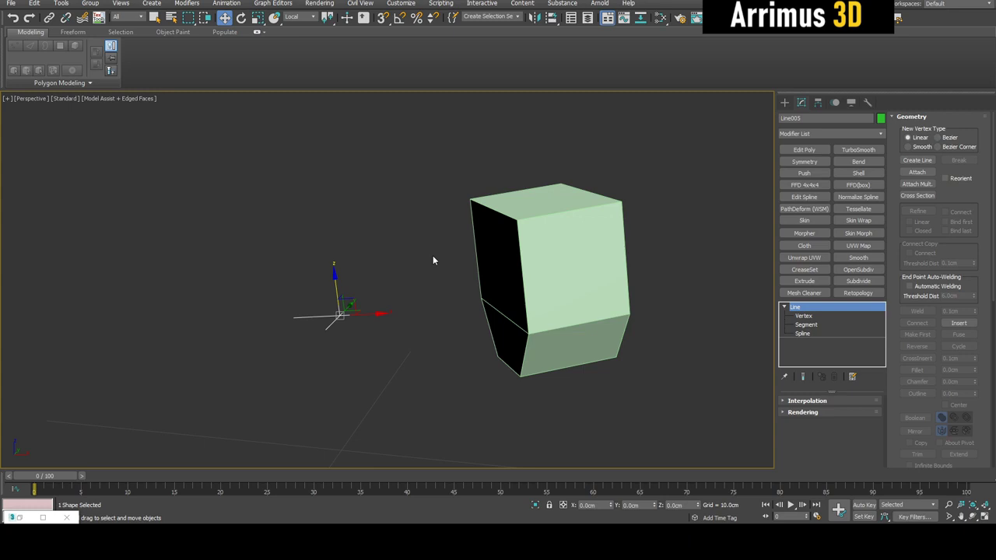
Search the Hotkey Editor for actions assigned to Alt+M and close it without changing anything.
left_click(401, 3)
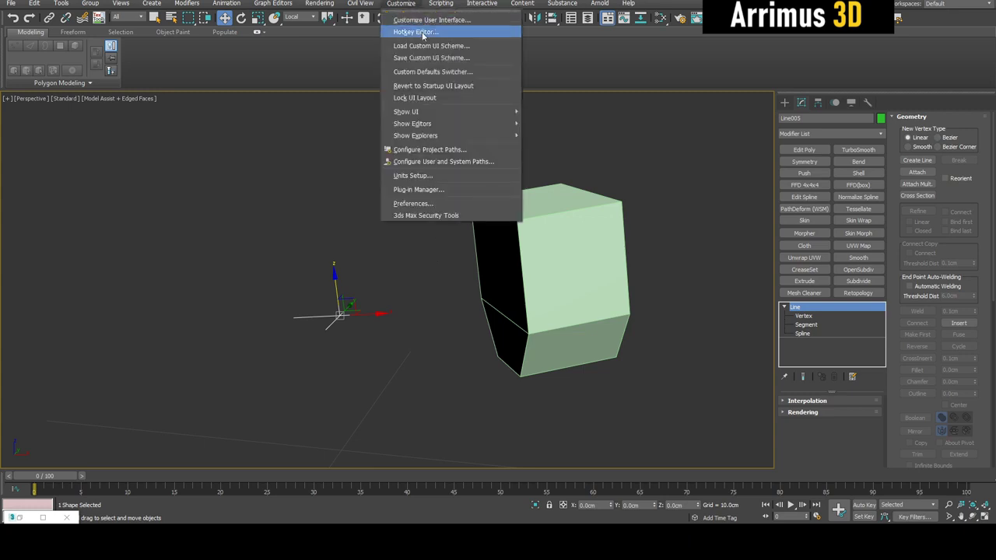
left_click(422, 31)
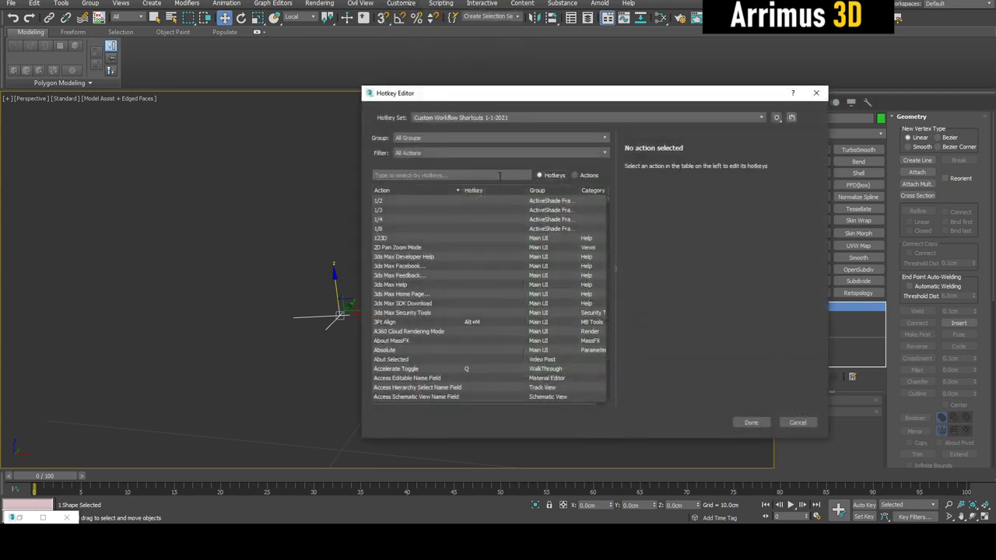
left_click(495, 176)
key("alt+m")
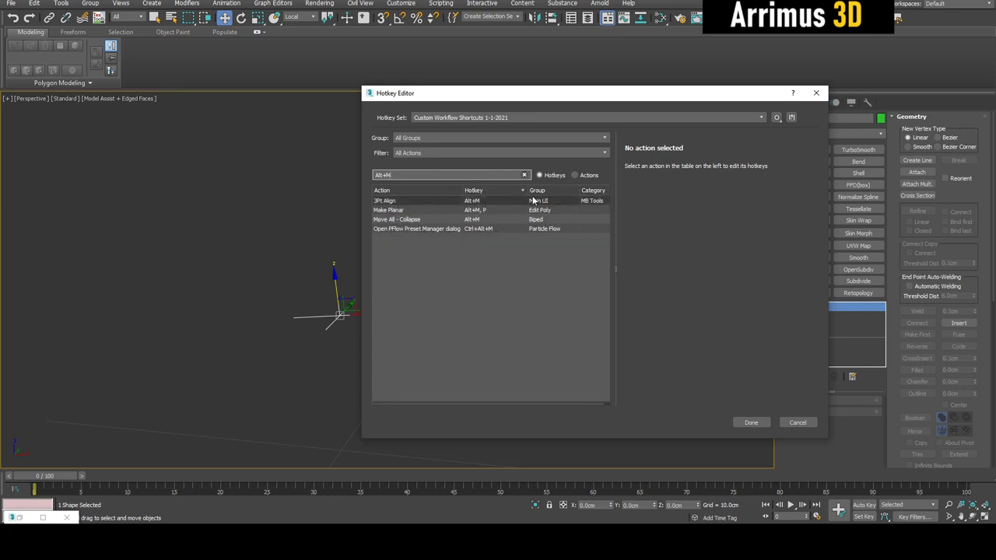
left_click(817, 93)
Start 3Pt Align on the spline with 3D snaps on, picking its centre, positive X arm tip and negative Y arm tip as source points.
scroll(459, 242, "up", 3)
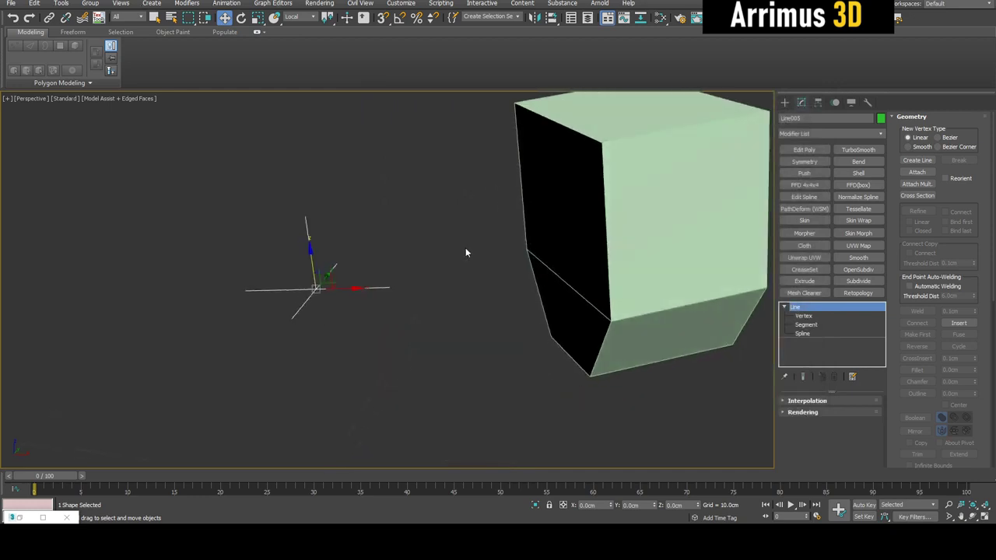
key("s")
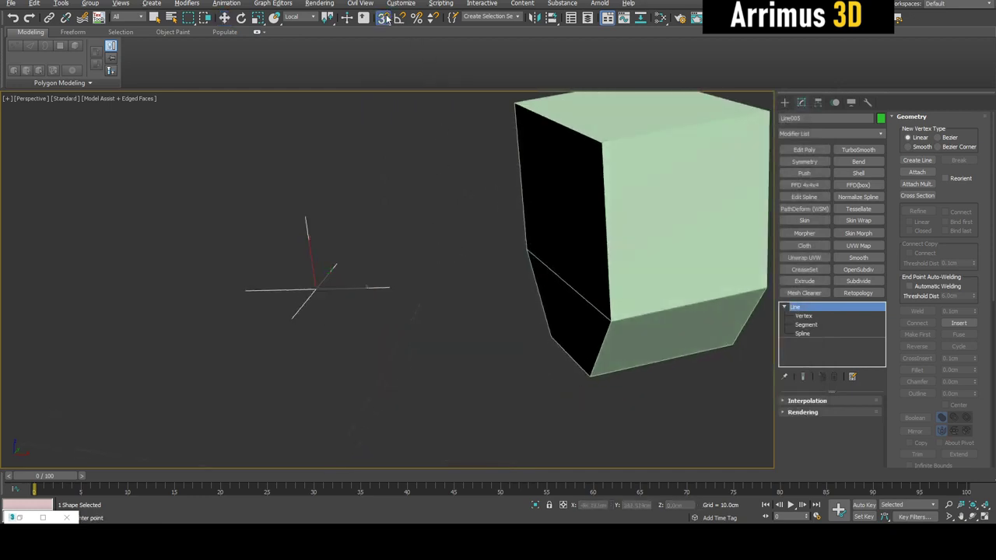
middle_click_drag(380, 195, 274, 281, "alt")
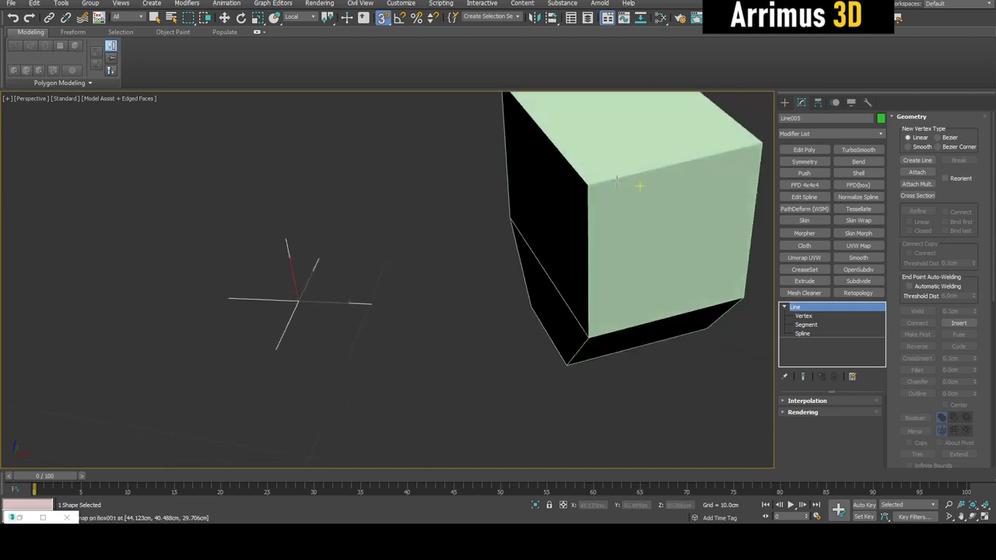
middle_click_drag(397, 289, 339, 306, "alt")
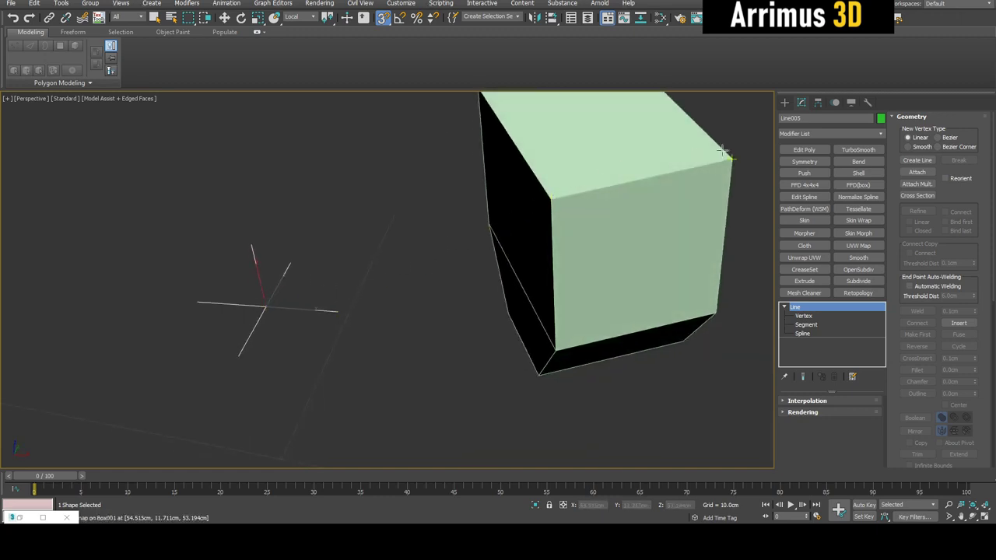
left_click(268, 308)
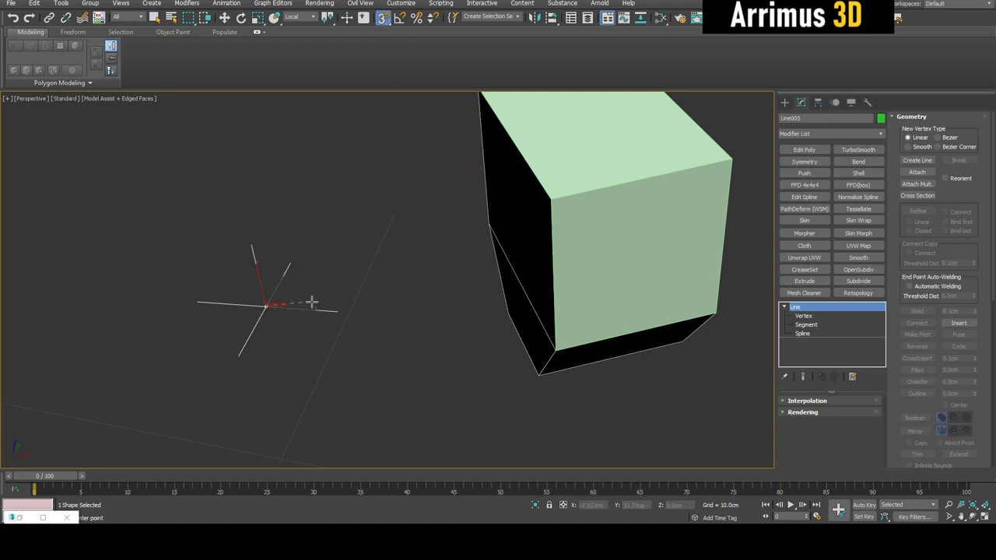
left_click(246, 246)
right_click(200, 295)
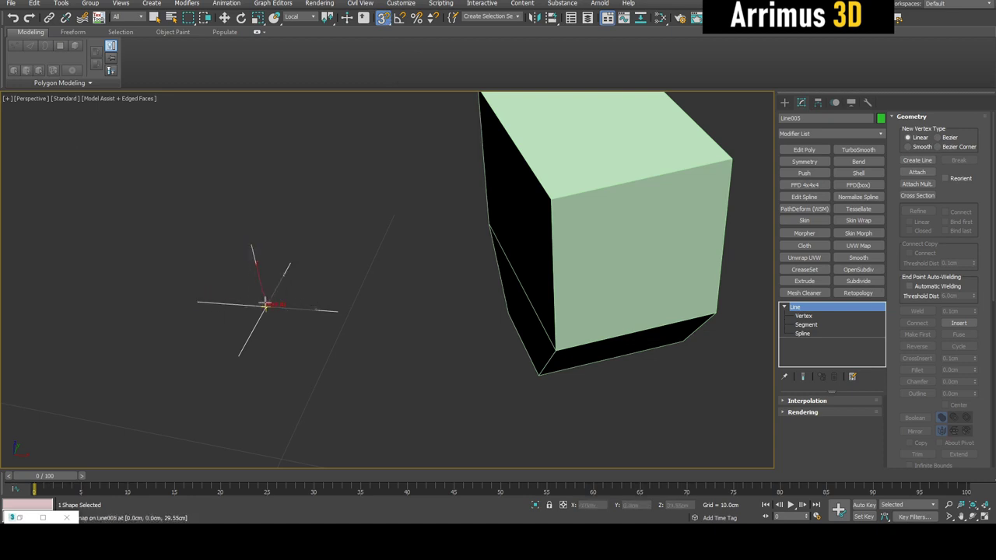
left_click(346, 314)
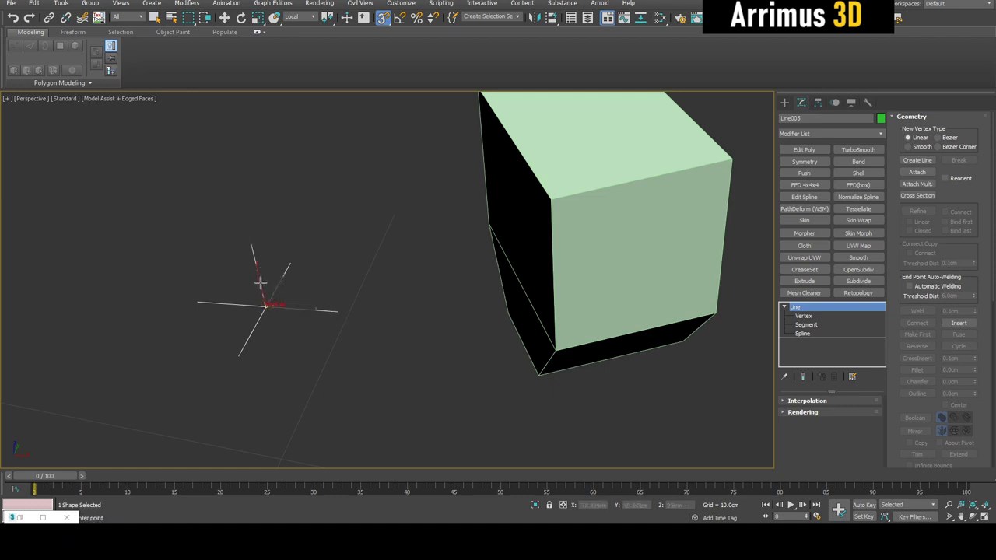
left_click(343, 315)
left_click(241, 355)
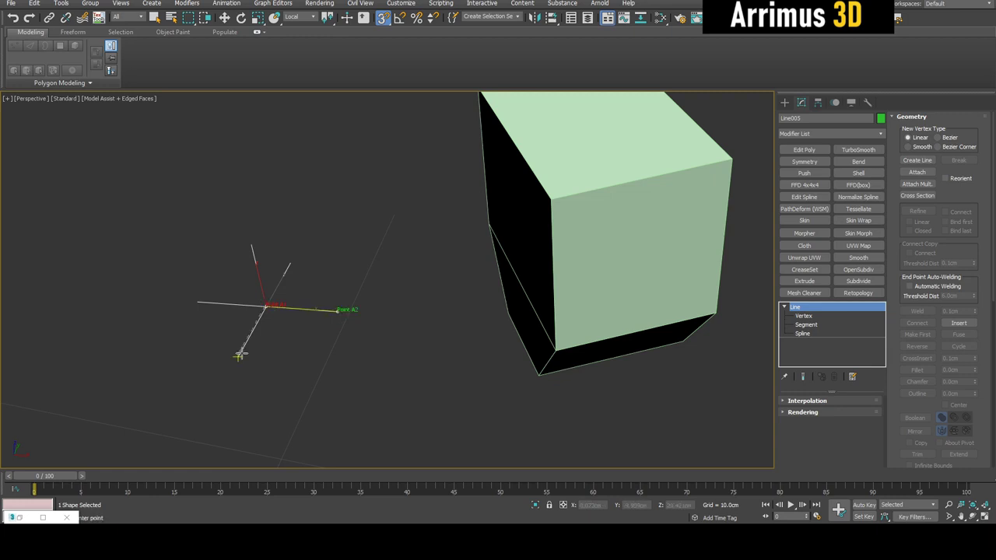
left_click(337, 311)
Align the spline to the box's large front face, using its near upper corner, the upper edge's far end and the corner directly below as targets.
middle_click_drag(573, 144, 551, 171)
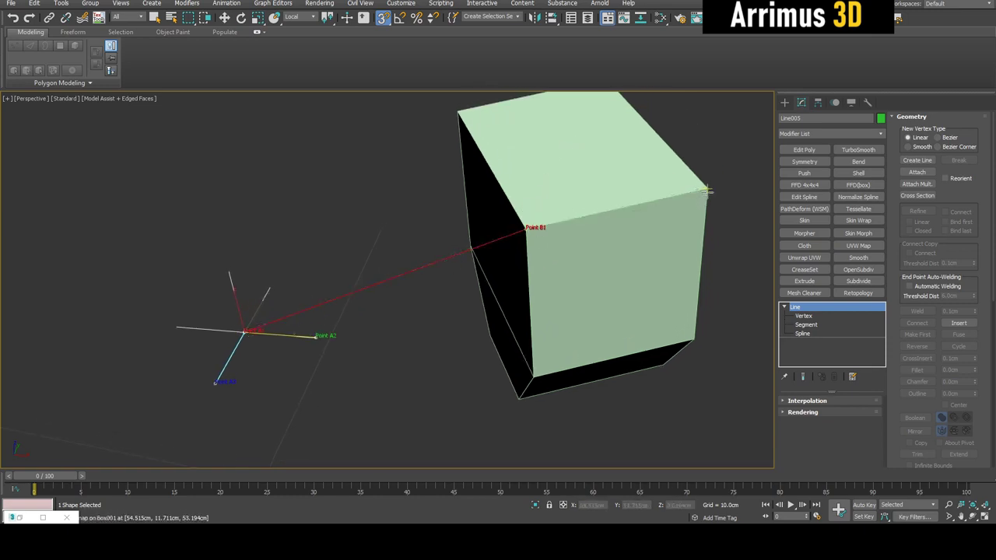
left_click(707, 190)
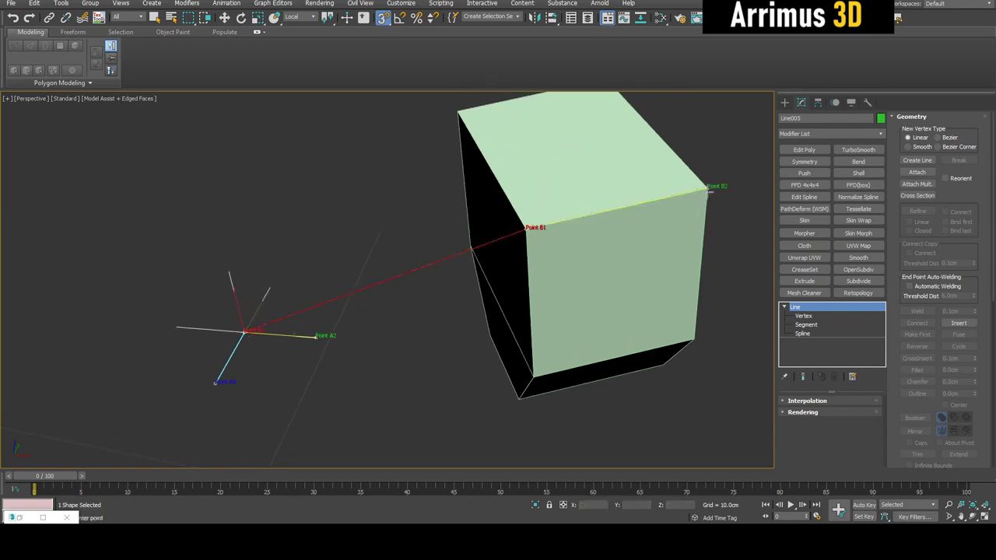
left_click(535, 379)
left_click(486, 286)
middle_click_drag(495, 274, 446, 313)
scroll(446, 313, "up", 3)
mouse_move(465, 277)
middle_mouse_down("alt")
mouse_move(510, 243)
mouse_move(463, 265)
middle_mouse_up("alt")
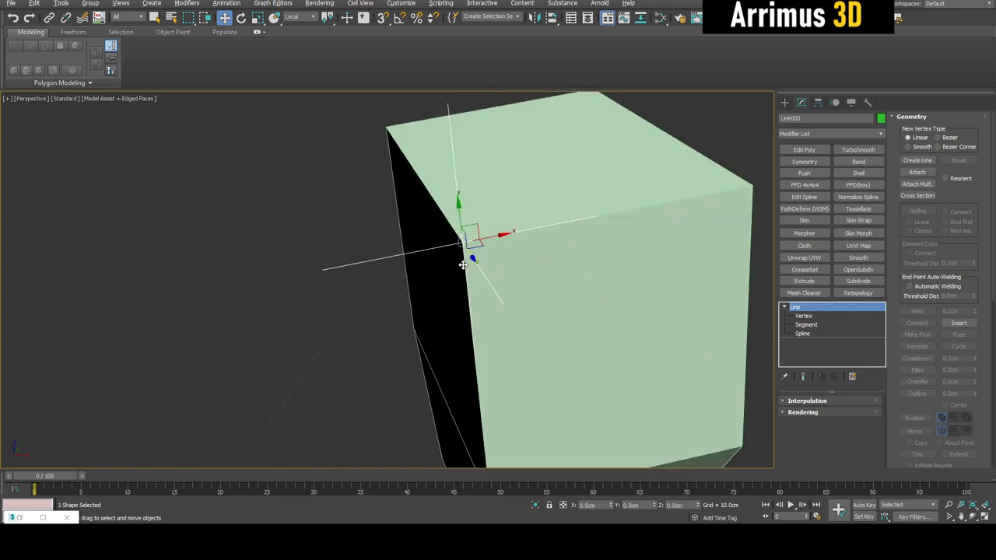
scroll(463, 266, "down", 2)
middle_click_drag(454, 220, 495, 255, "alt")
scroll(442, 271, "up", 3)
scroll(443, 259, "down", 3)
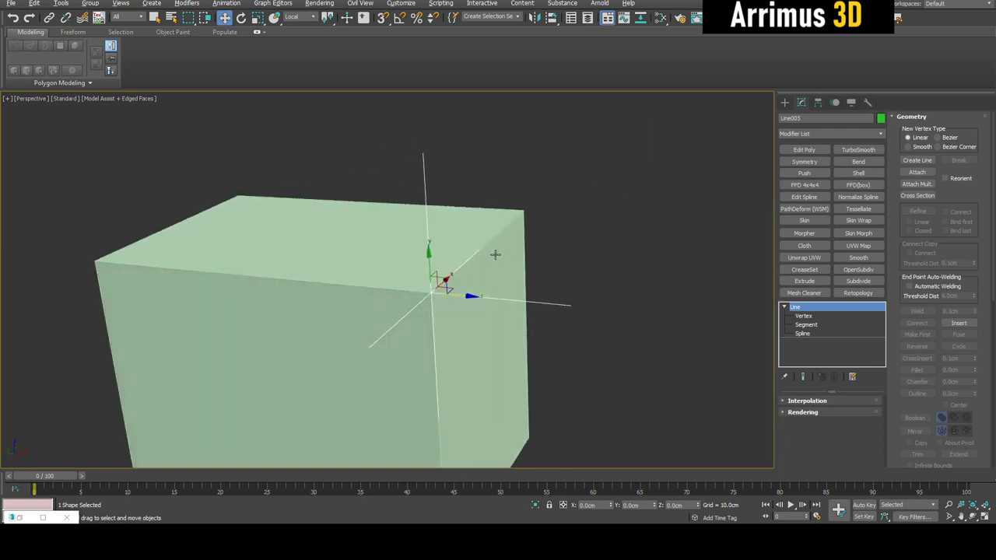
Select the box's vertical edge below the spline's centre and set the reference coordinate system to Grid.
left_click(497, 246)
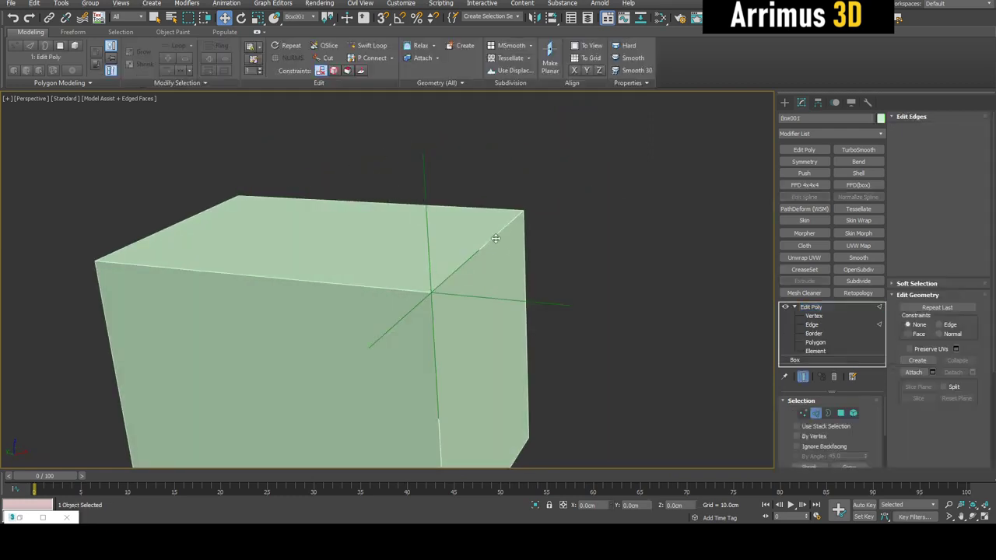
key("2")
left_click(494, 238)
middle_click_drag(494, 238, 525, 210, "alt")
left_click(463, 354)
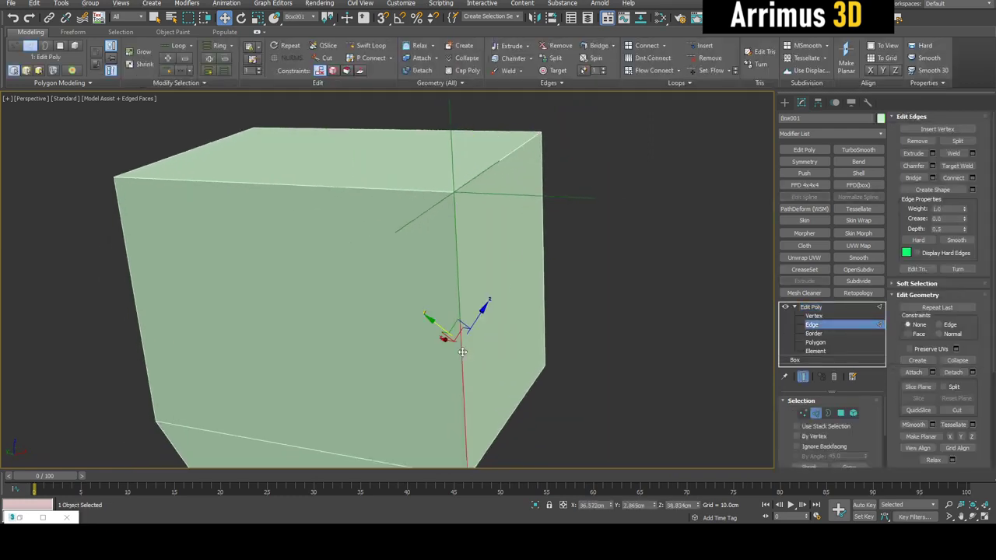
middle_click_drag(563, 272, 448, 176, "alt")
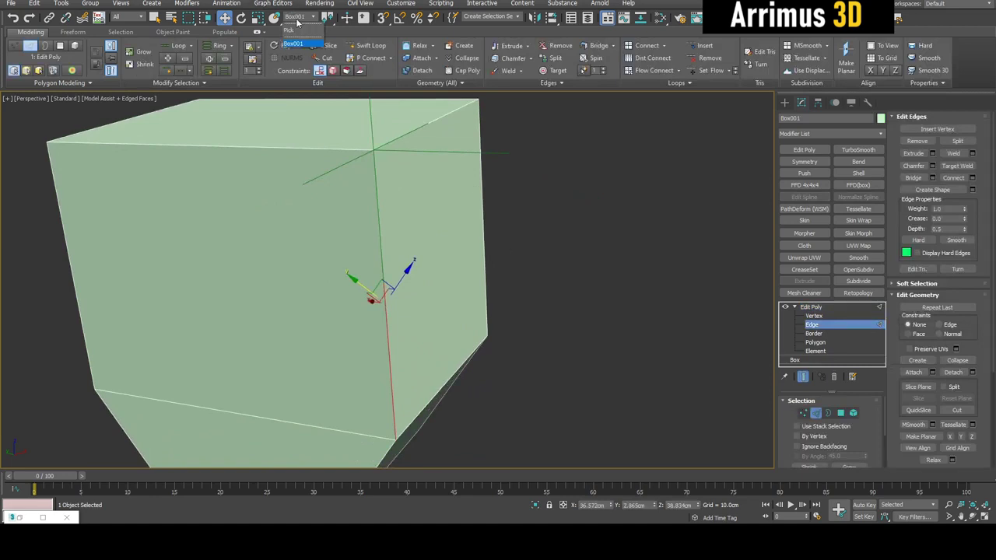
left_click(296, 17)
left_click(289, 66)
middle_click_drag(406, 169, 490, 191, "alt")
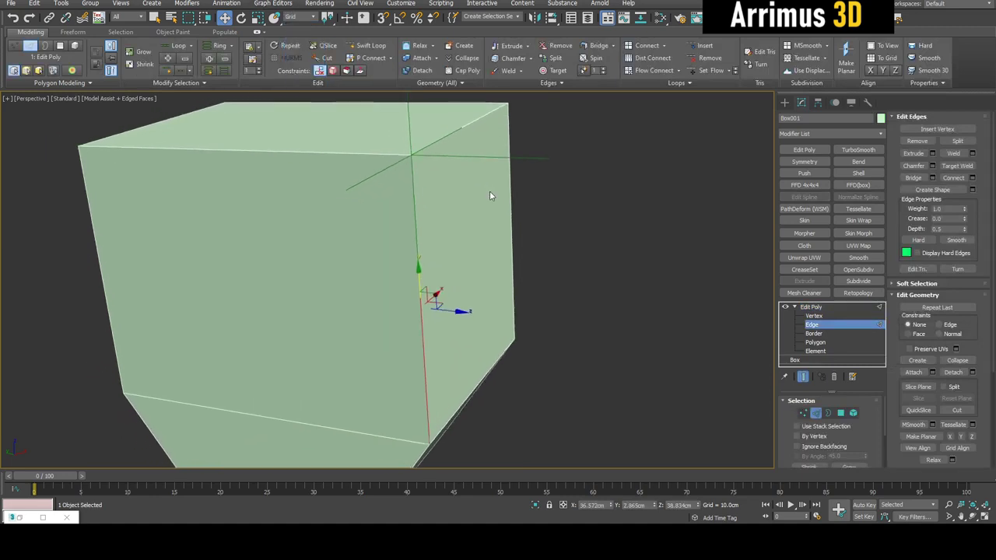
Select the box's large polygon that the spline is aligned to, test a move on the grid axes, and undo it.
key("4")
left_click(458, 217)
scroll(458, 217, "down", 2)
left_click_drag(498, 252, 573, 244)
key("ctrl+z")
middle_click_drag(578, 202, 548, 222, "alt")
middle_click_drag(473, 197, 461, 228)
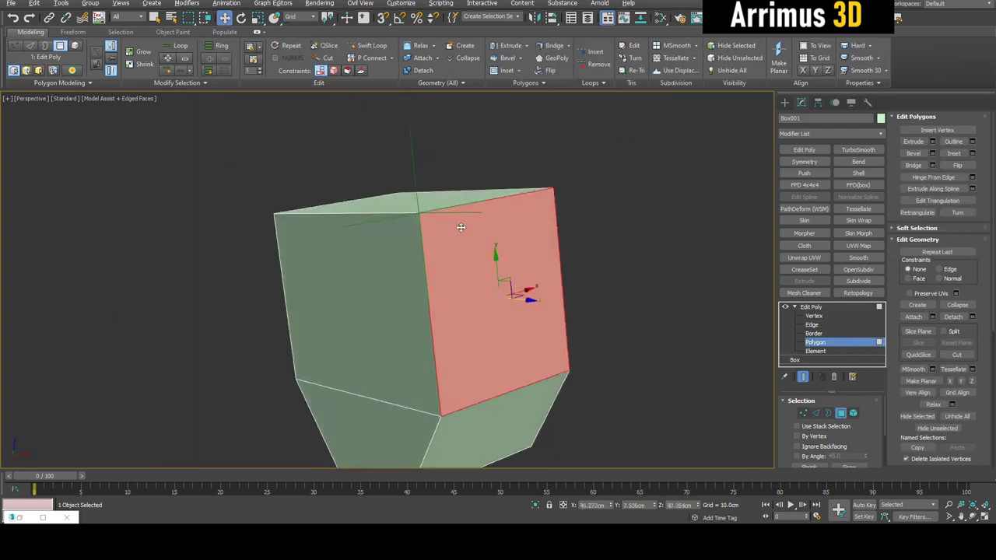
Try Use Transform Coordinate Center on the selected polygon, inspect the gizmo, and return to Use Pivot Point Center.
left_click_drag(328, 19, 329, 67)
scroll(475, 181, "up", 2)
mouse_move(474, 171)
middle_mouse_down("alt")
mouse_move(514, 210)
mouse_move(476, 191)
middle_mouse_up("alt")
scroll(476, 190, "down", 3)
left_click_drag(468, 211, 530, 193)
middle_click_drag(530, 192, 438, 173, "alt")
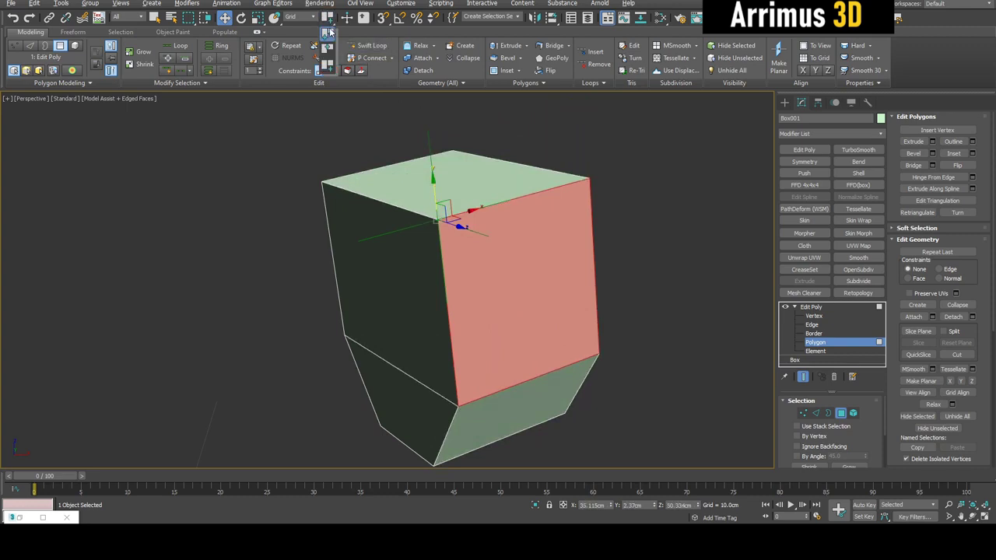
left_click(328, 32)
Add the adjoining tapered polygon below to the selection and view the gizmo.
mouse_move(497, 250)
middle_mouse_down("alt")
mouse_move(540, 213)
mouse_move(481, 240)
middle_mouse_up("alt")
left_click(535, 381, "ctrl")
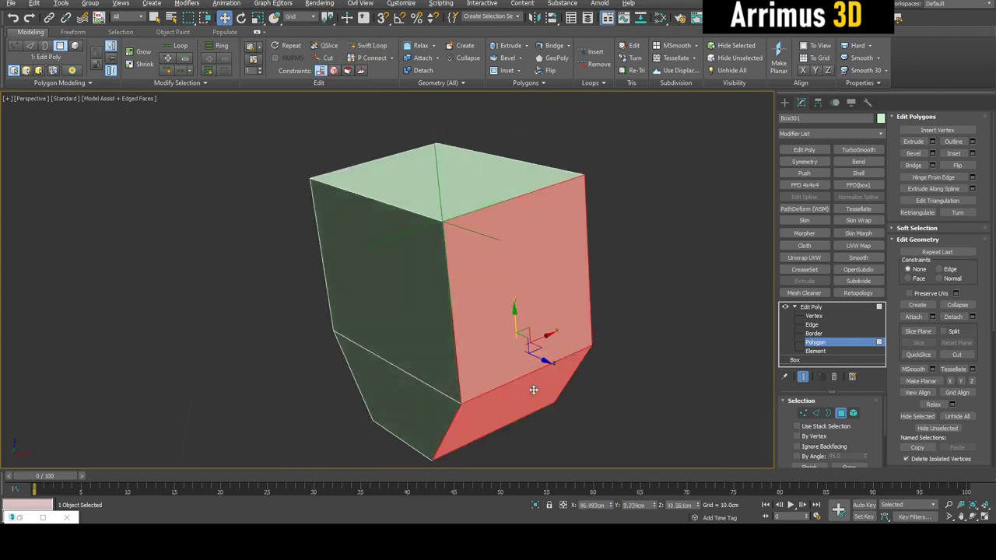
middle_click_drag(531, 389, 492, 314, "alt")
scroll(527, 274, "down", 2)
Reselect the green spline and start 3Pt Align with snaps on, picking its centre, X arm tip and lower arm tip as source points.
key("4")
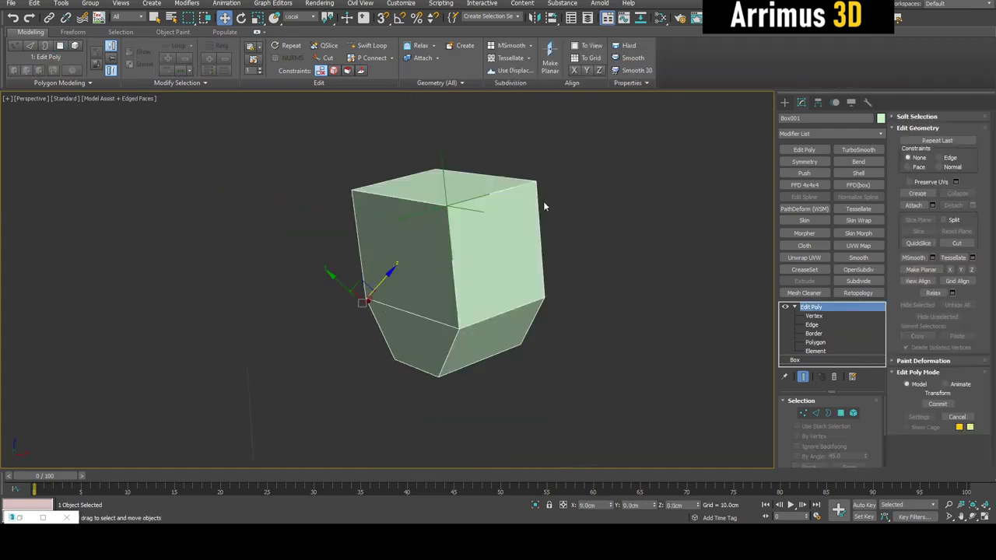
left_click(488, 205)
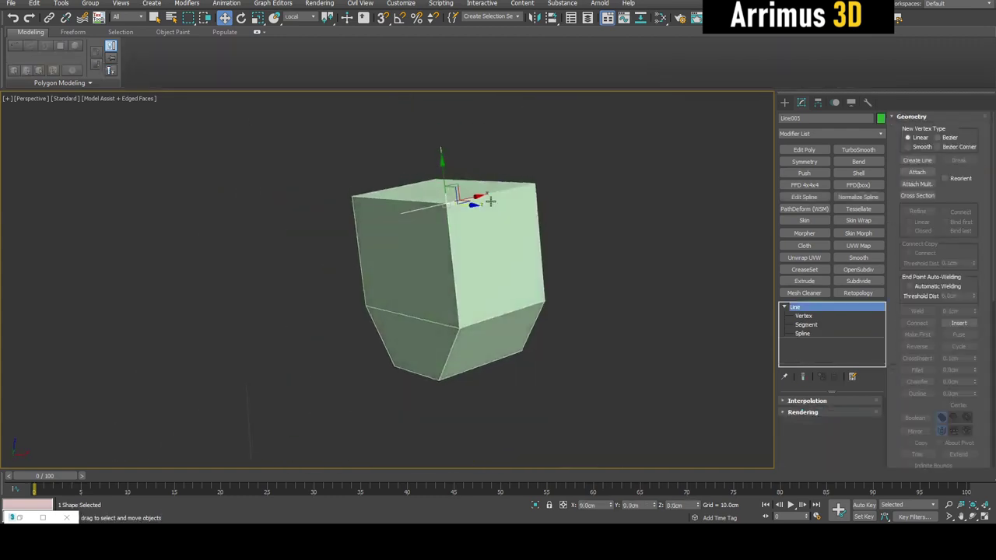
key("l")
key("s")
scroll(491, 201, "up", 3)
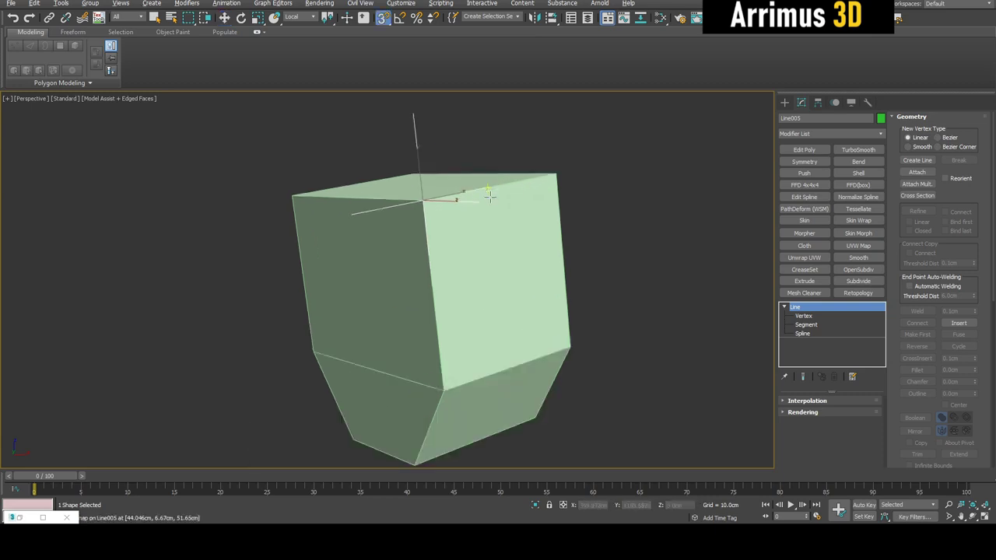
middle_click_drag(504, 277, 513, 204, "alt")
middle_click_drag(489, 323, 478, 160)
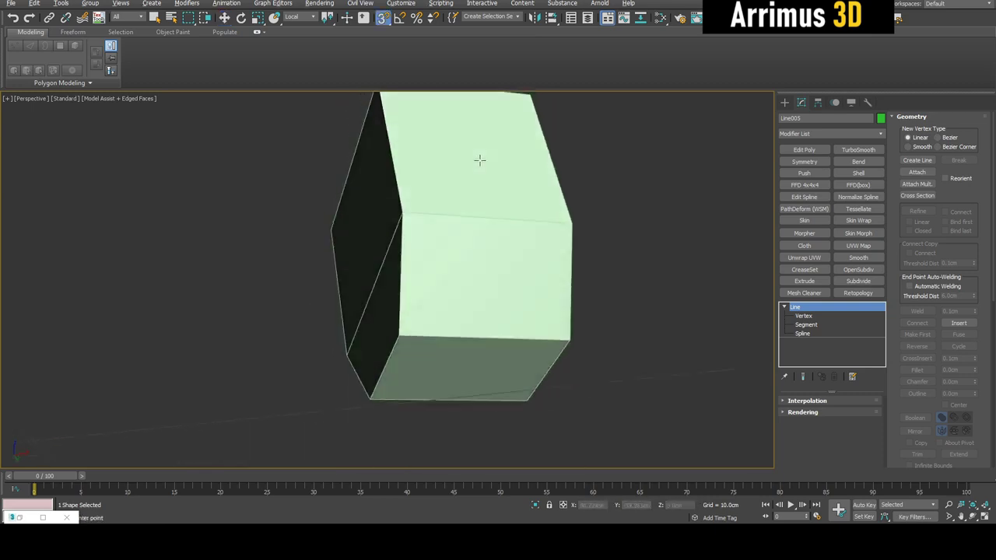
middle_click_drag(409, 165, 424, 189, "alt")
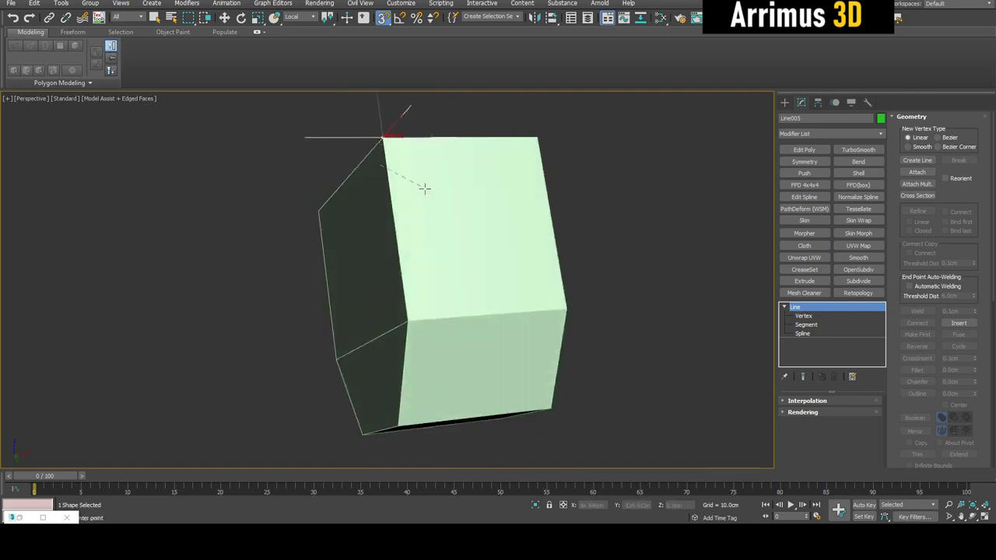
left_click(455, 138)
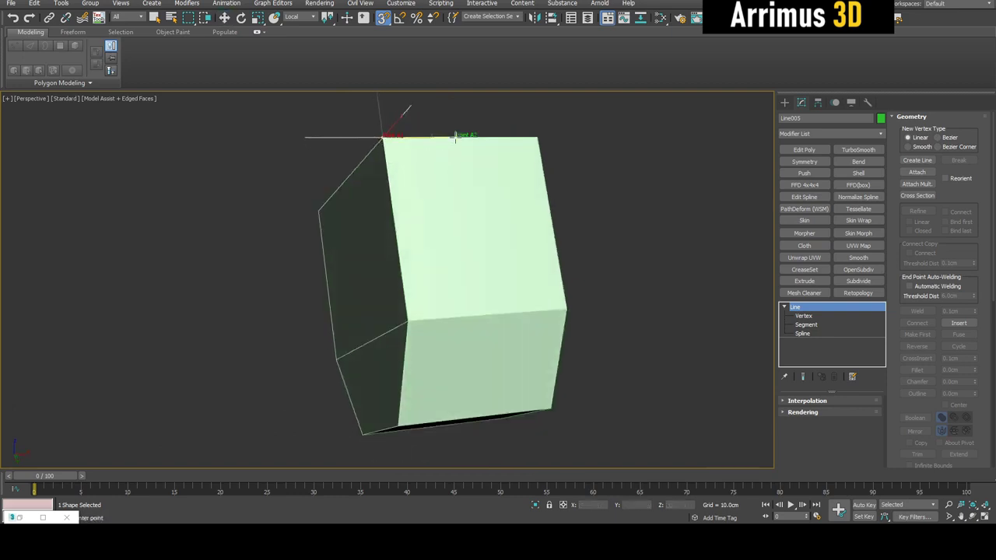
left_click(393, 216)
Align the spline to the tapered face, using both ends of its upper edge and the lower corner beneath the first point as targets.
middle_click_drag(430, 248, 426, 164)
middle_click_drag(427, 229, 411, 203, "alt")
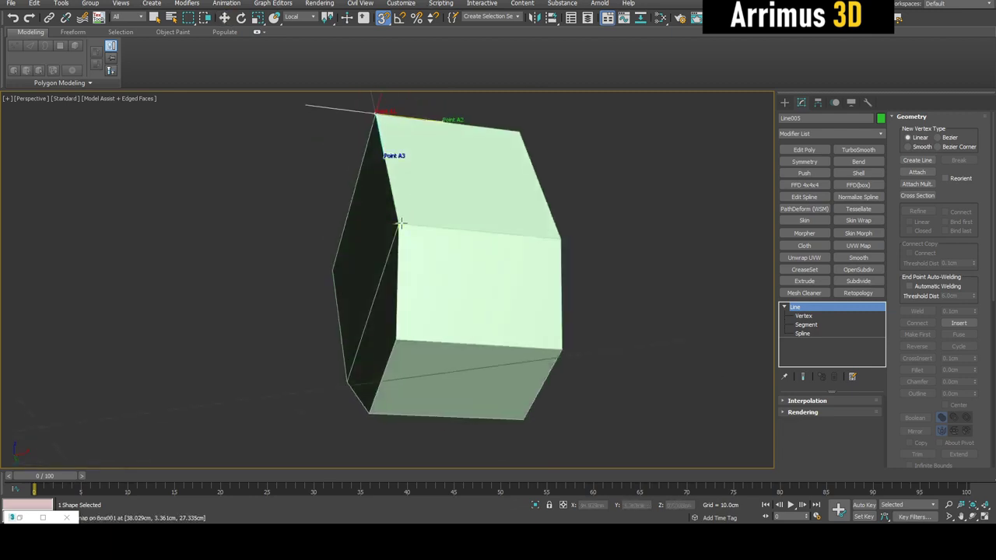
left_click(398, 224)
left_click(559, 238)
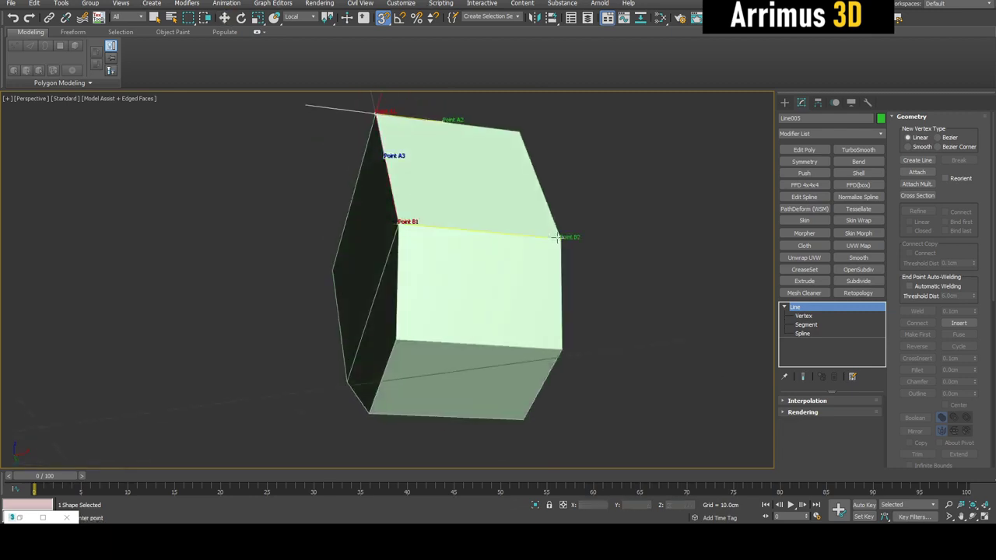
left_click(395, 342)
left_click(474, 290)
middle_click_drag(471, 211, 490, 234, "alt")
Select the lower edge of the box's tapered face and check the Move axes against the face's slope.
left_click(496, 243)
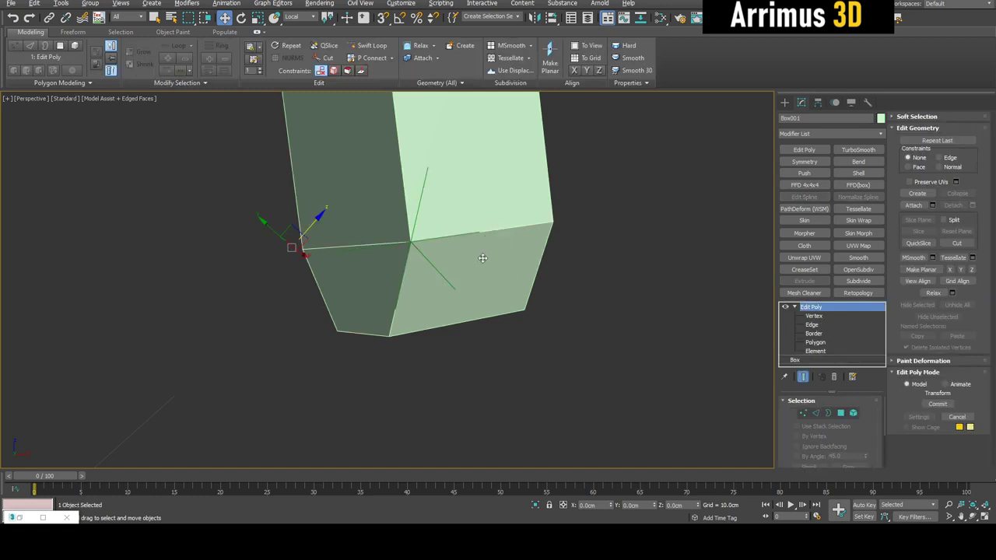
key("2")
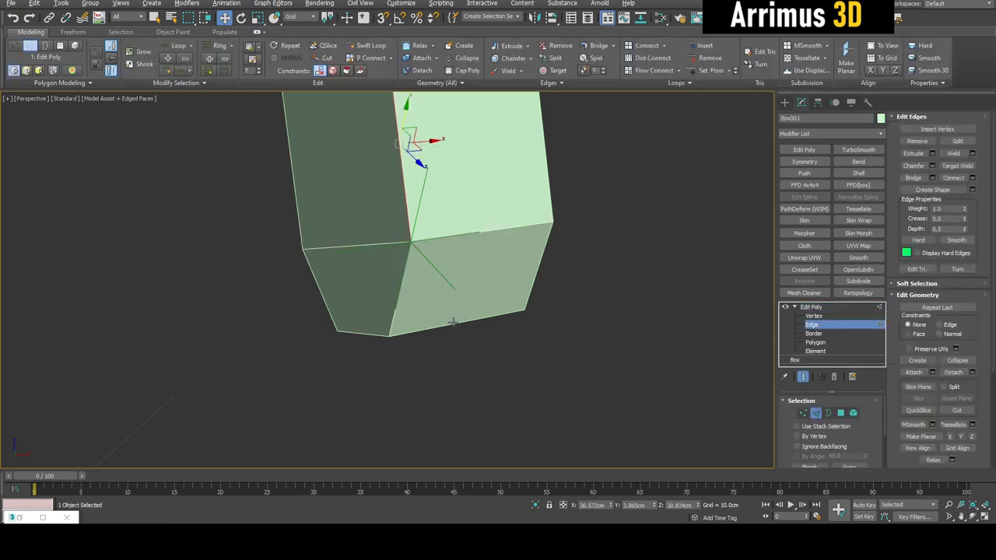
left_click(453, 321)
middle_click_drag(453, 321, 427, 311, "alt")
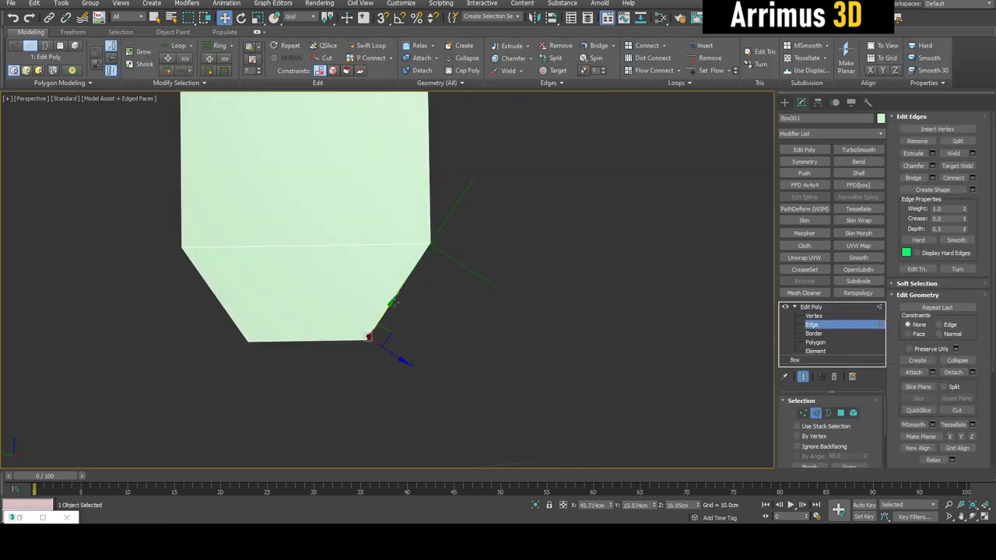
left_click_drag(394, 302, 472, 256)
middle_click_drag(471, 256, 460, 215, "alt")
Select all of the box's vertices, tessellate the mesh twice, and switch to the Polygon level.
key("1")
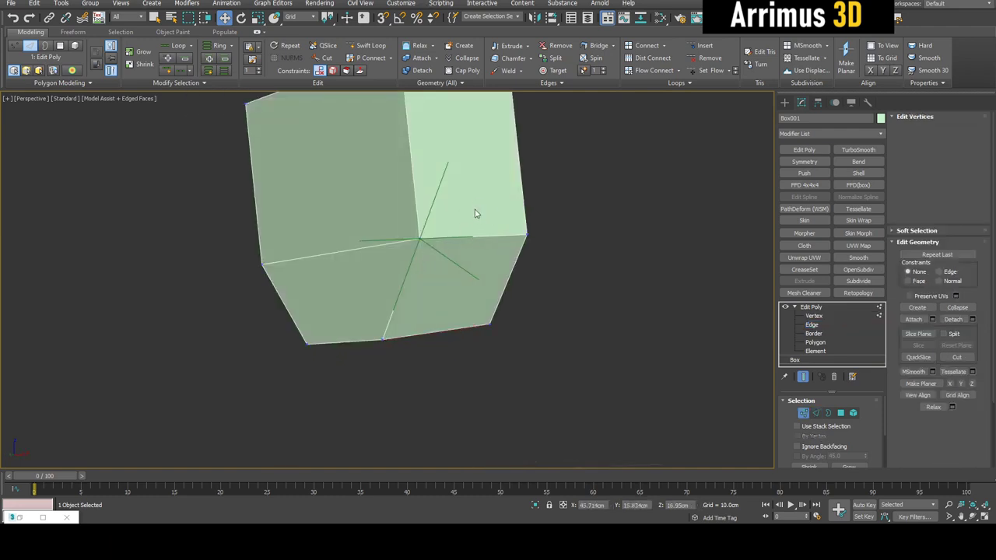
key("ctrl+a")
left_click(953, 371)
left_click(953, 371)
key("4")
scroll(462, 261, "up", 2)
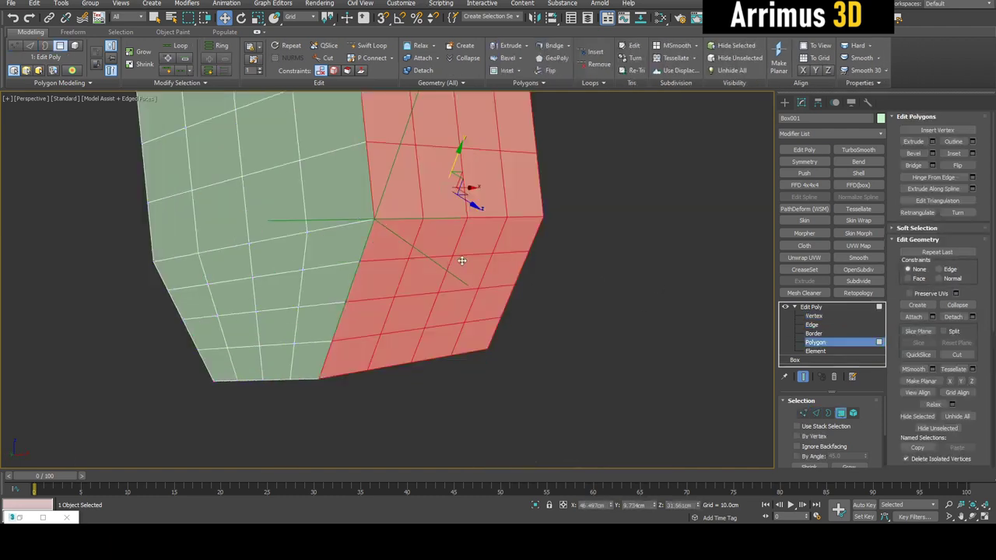
Select two separate columns of polygons on the box's tapered face and extrude them outward, perpendicular to the face.
key("q")
left_click_drag(395, 237, 365, 338)
key("w")
key("q")
left_click_drag(514, 237, 478, 336, "ctrl")
key("w")
middle_click_drag(418, 298, 436, 301, "alt")
left_click_drag(392, 317, 426, 342, "shift")
Set the Scale tool's reference coordinate system to Grid.
key("r")
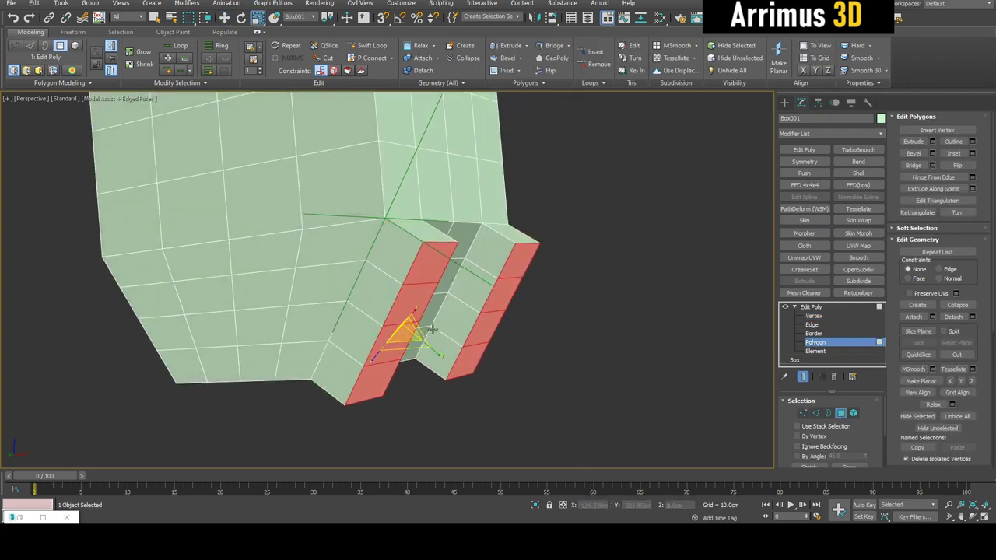
left_click(309, 18)
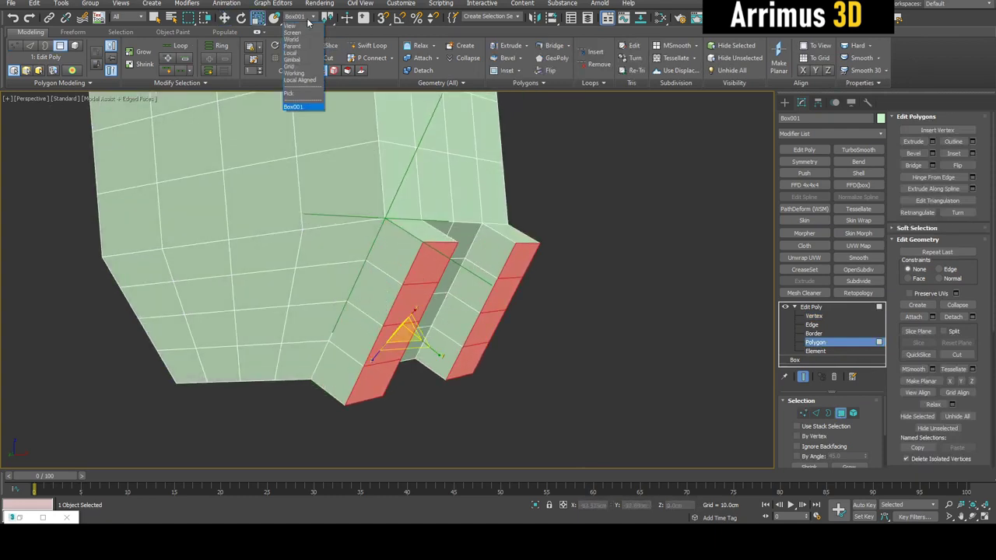
left_click(295, 68)
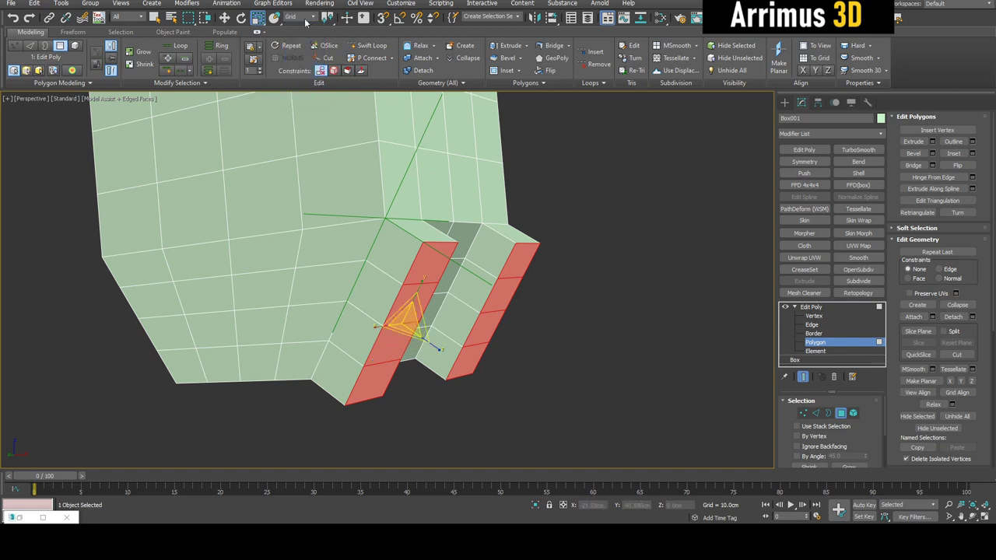
Compare the reference coordinate systems of Move, Rotate and Scale, and scale the extruded polygons down along the grid's Y axis.
key("w")
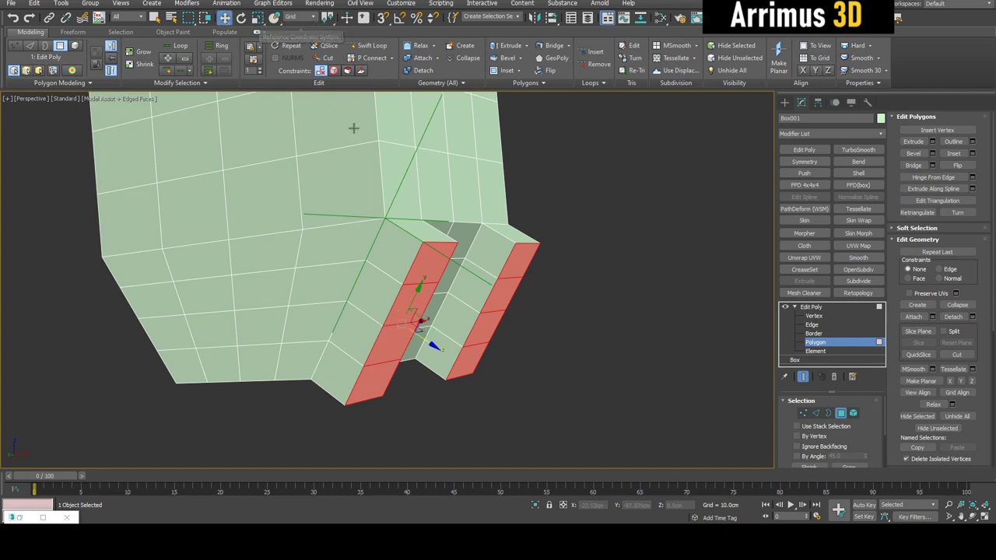
key("e")
key("r")
key("e")
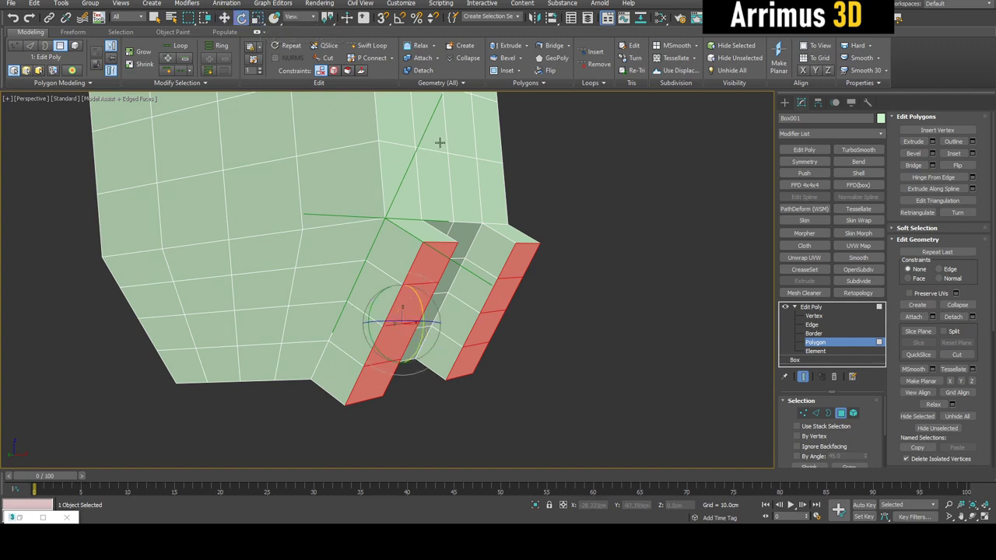
key("w")
key("e")
key("r")
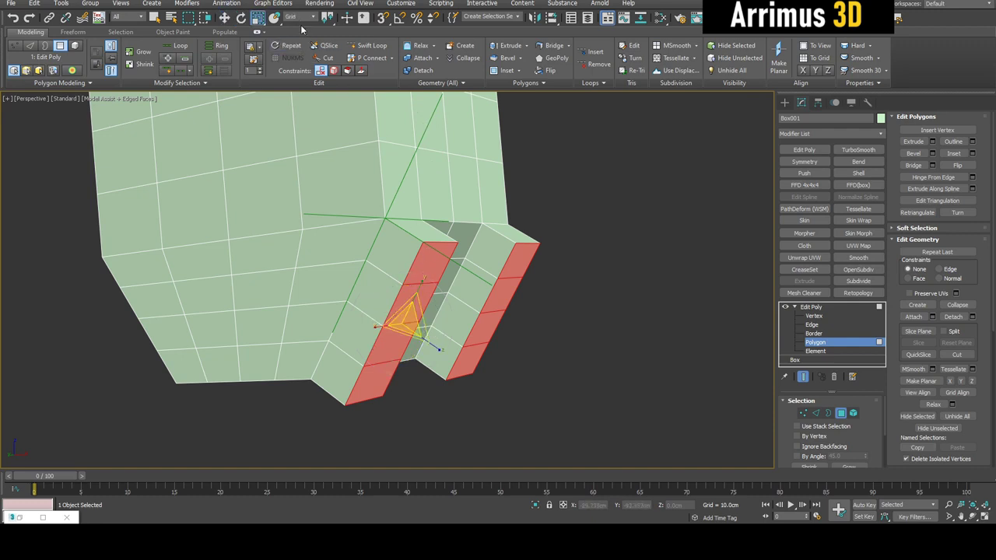
left_click_drag(424, 277, 414, 313)
Set the Rotate tool's reference coordinate system to Grid and tilt the extruded polygons about the grid's X axis.
key("e")
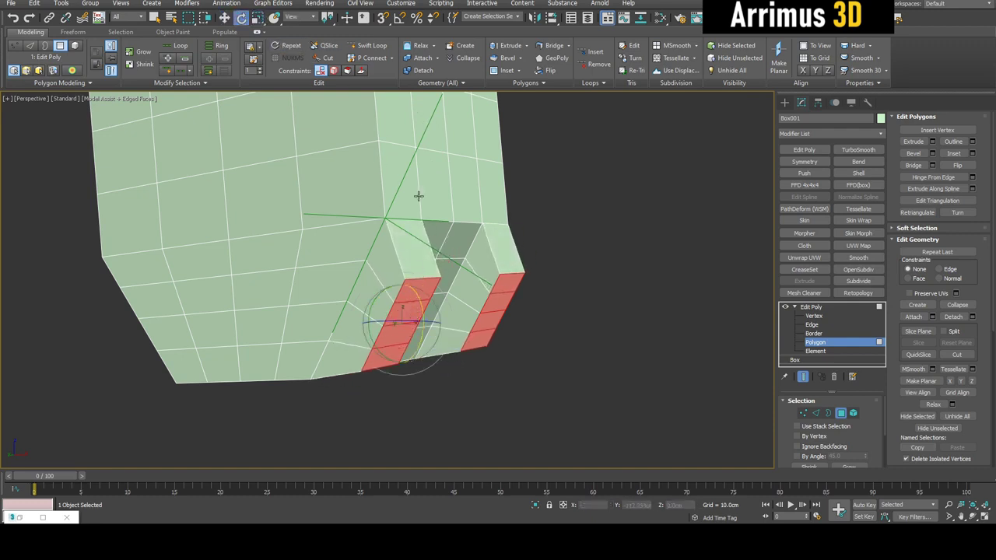
left_click(310, 19)
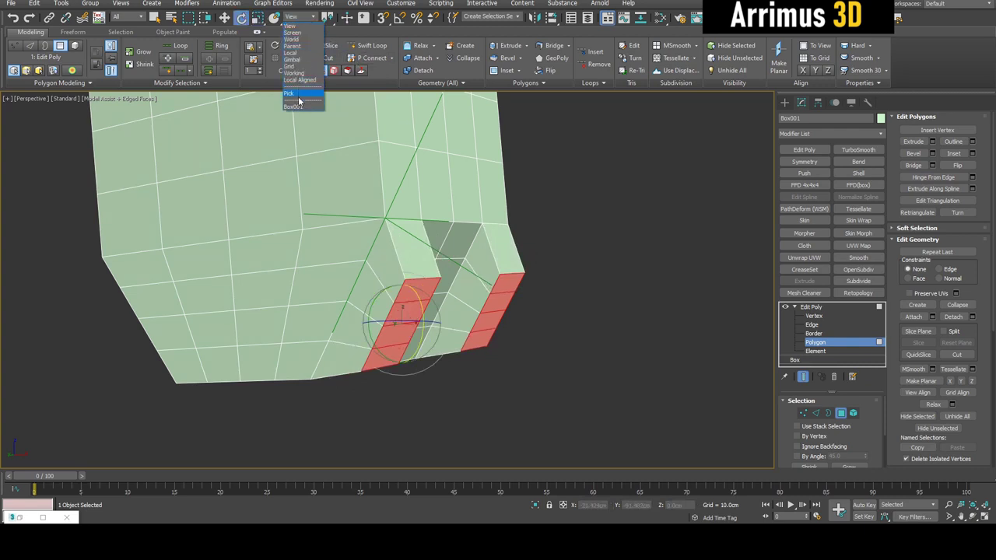
left_click(289, 66)
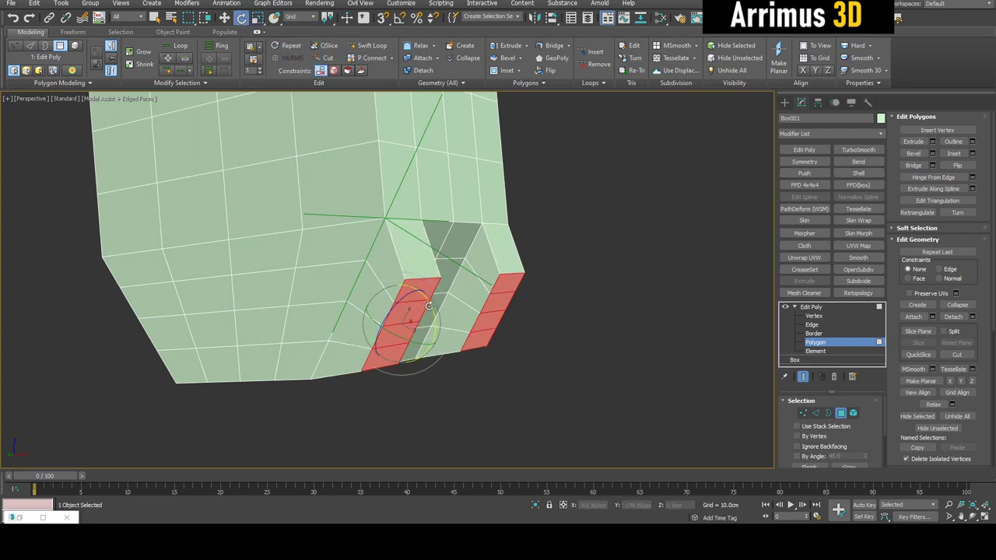
left_click_drag(428, 305, 456, 265)
scroll(456, 264, "up", 2)
middle_click_drag(401, 265, 412, 245, "alt")
scroll(411, 246, "up", 2)
scroll(380, 258, "down", 2)
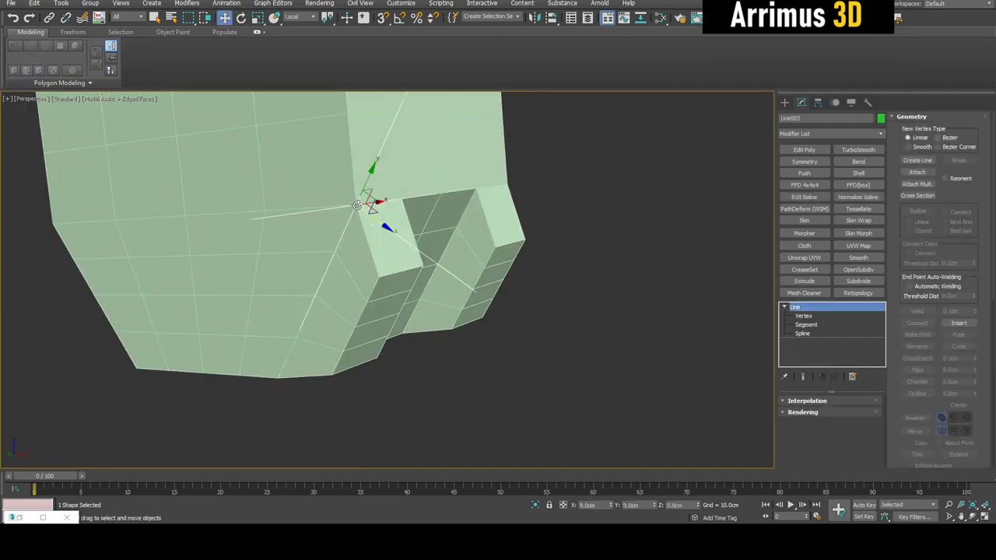
Move the axis spline clear of the box and start 3Pt Align with snaps on, using its centre, X arm tip and lower arm tip as sources.
scroll(372, 214, "down", 1)
left_click_drag(372, 218, 522, 317)
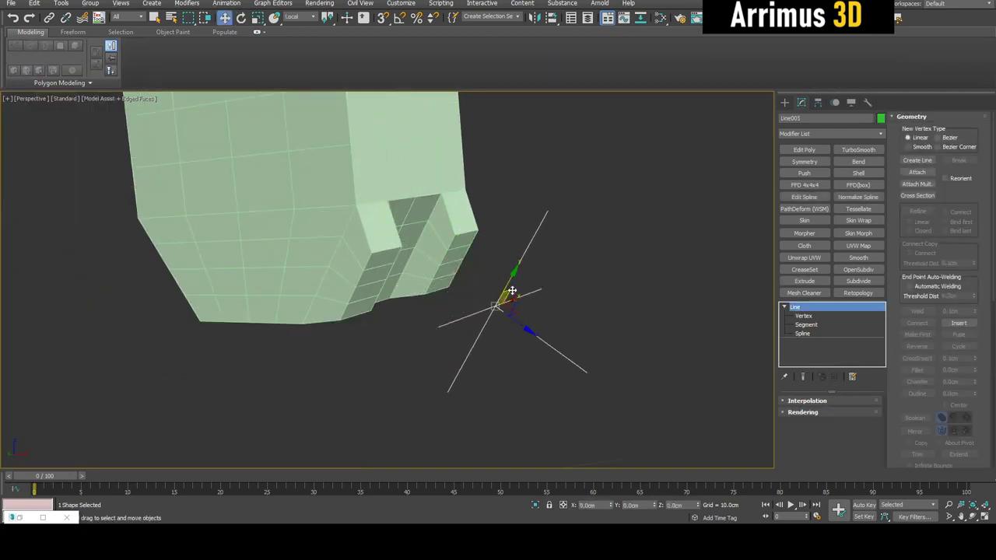
middle_click_drag(511, 291, 510, 272, "alt")
key("s")
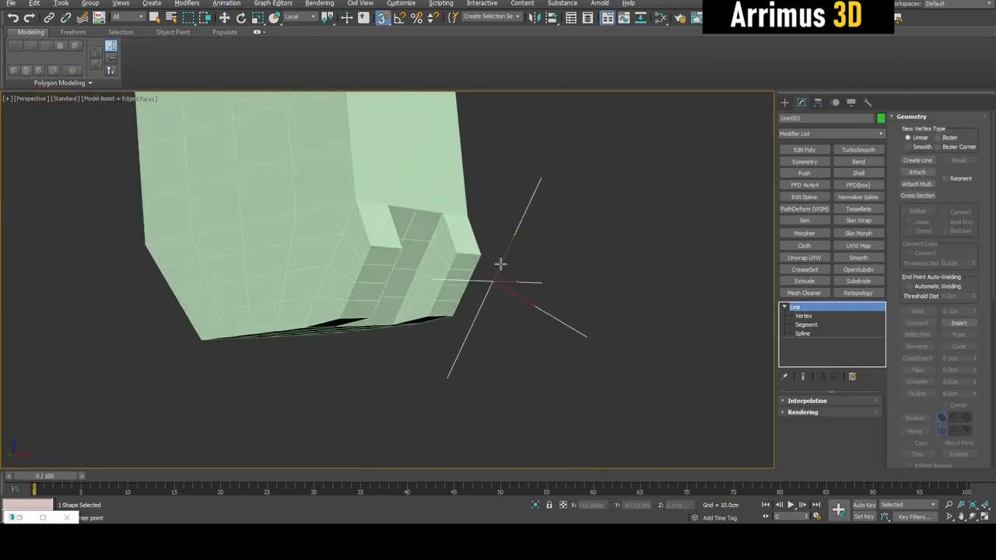
scroll(499, 265, "up", 2)
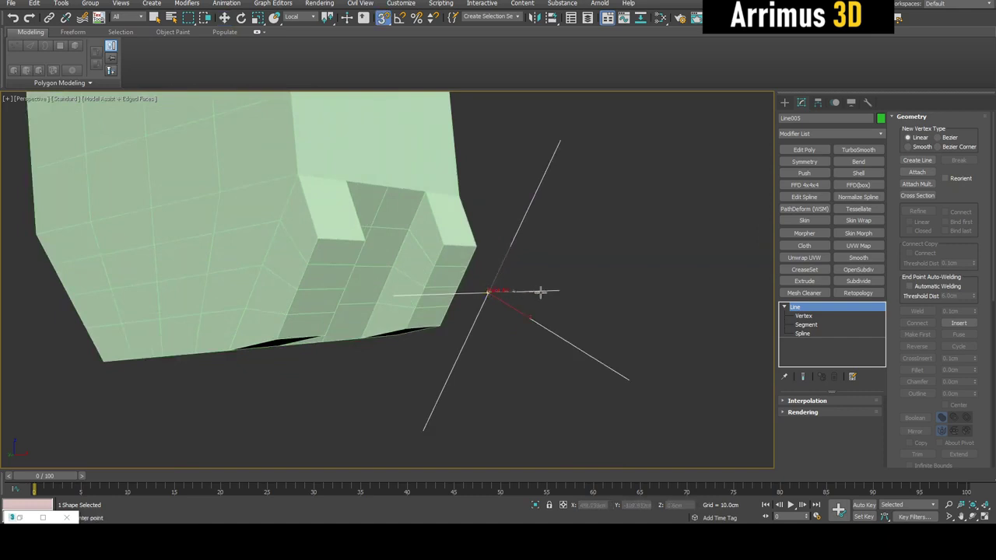
left_click(558, 290)
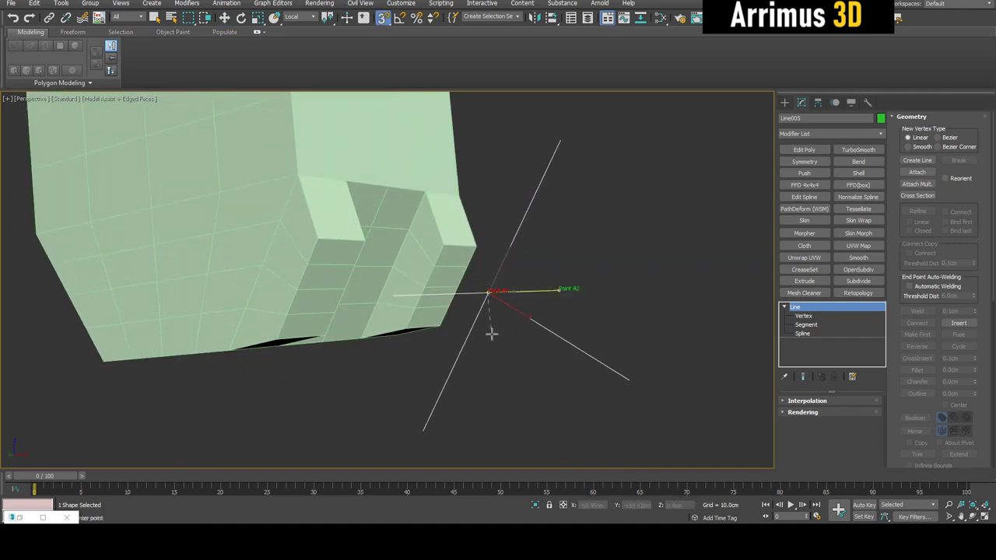
left_click(423, 429)
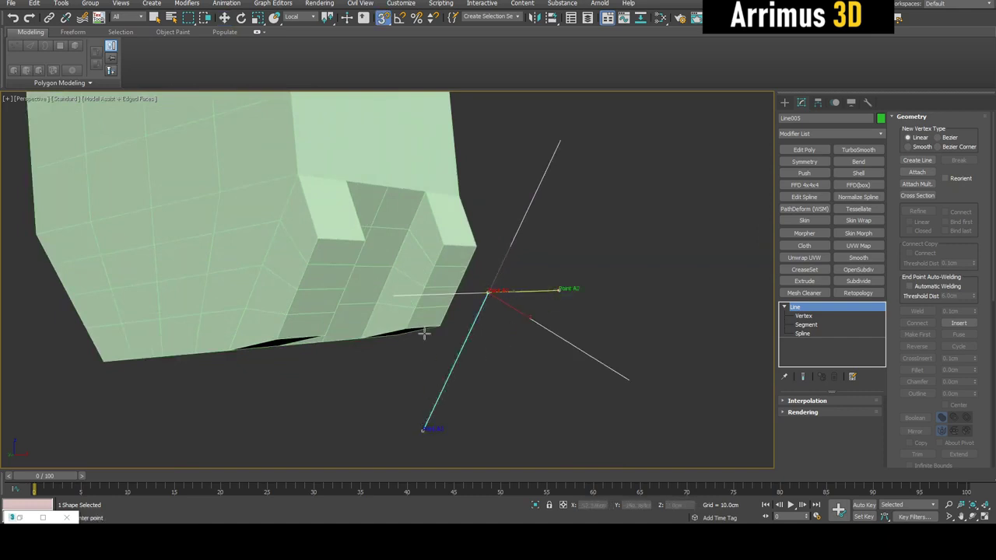
Align the spline to the tilted polygon column, with targets on its upper corner, upper edge and adjoining side edge, and accept the alignment options.
left_click(316, 238)
left_click(306, 263)
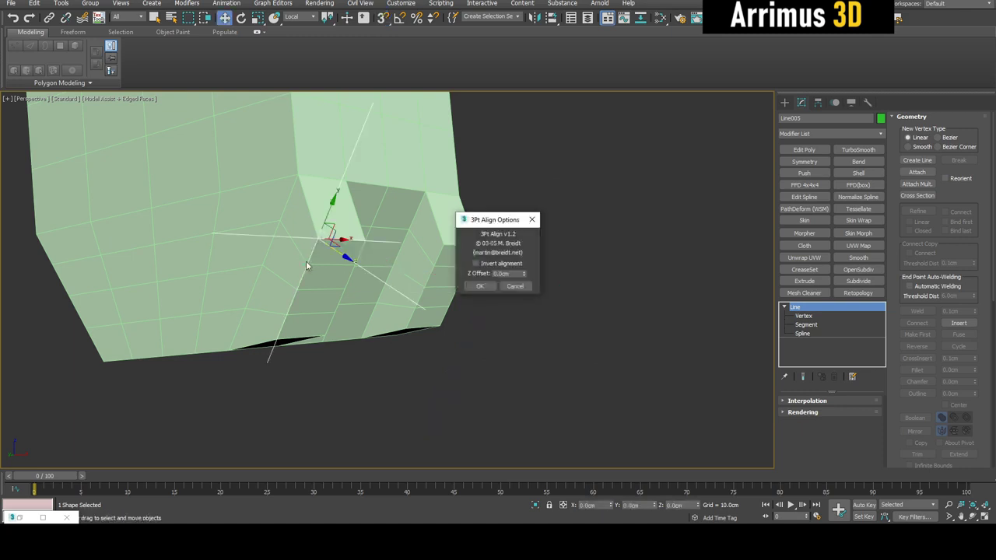
left_click(480, 288)
Return to the box's Polygon level, switch the transform center to the coordinate origin, and rotate the selected polygons slightly about it.
left_click(403, 244)
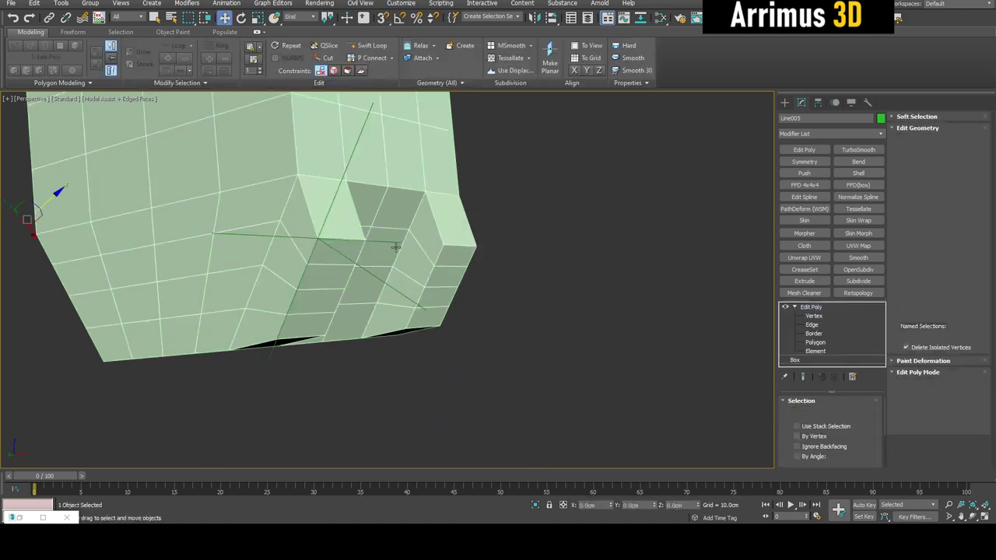
key("4")
key("e")
scroll(345, 227, "up", 3)
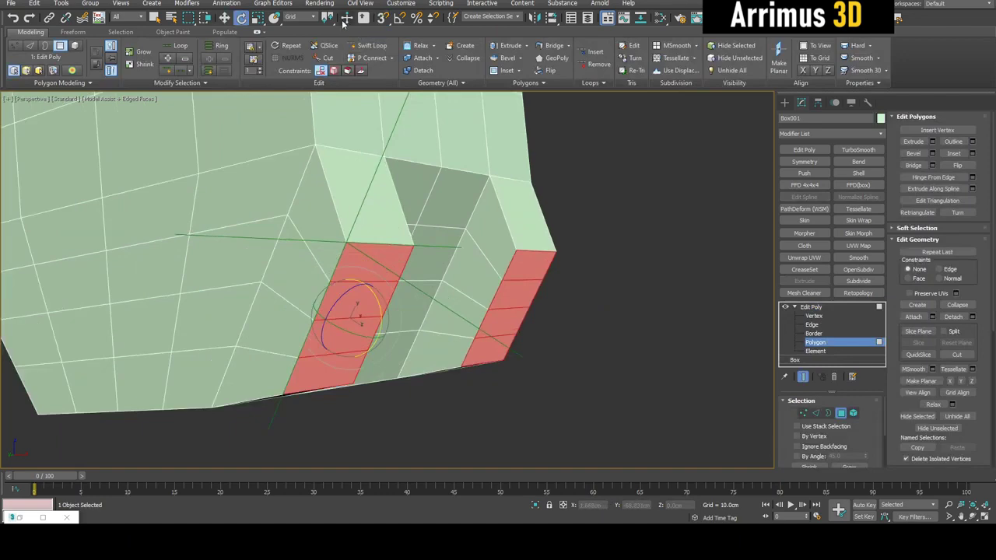
left_click_drag(327, 17, 326, 71)
mouse_move(384, 230)
middle_mouse_down("alt")
mouse_move(414, 224)
mouse_move(386, 225)
middle_mouse_up("alt")
mouse_move(383, 232)
left_mouse_down()
mouse_move(409, 191)
mouse_move(413, 129)
mouse_move(436, 126)
mouse_move(389, 230)
left_mouse_up()
scroll(390, 230, "down", 2)
key("4")
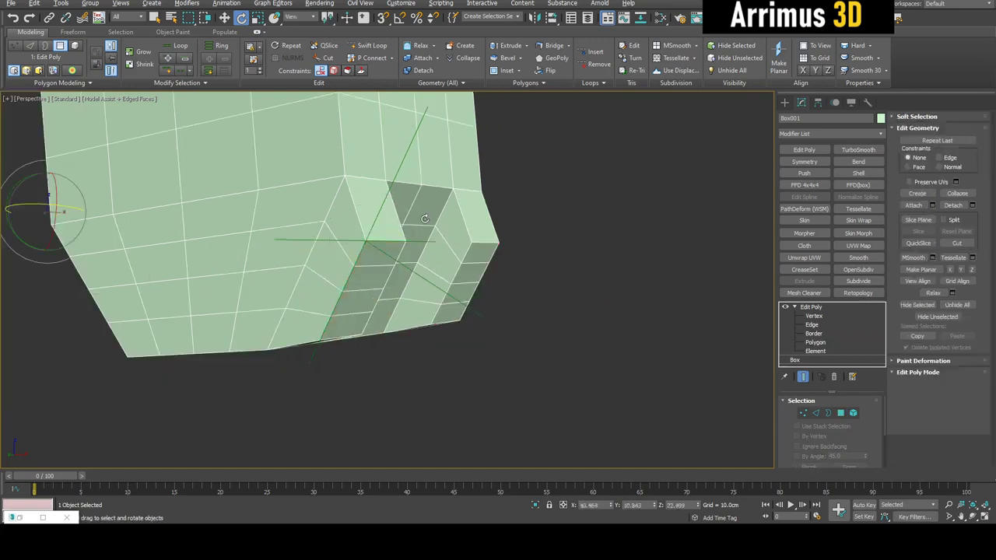
middle_click_drag(389, 230, 478, 302)
scroll(501, 290, "down", 2)
key("q")
middle_click_drag(609, 257, 593, 296, "alt")
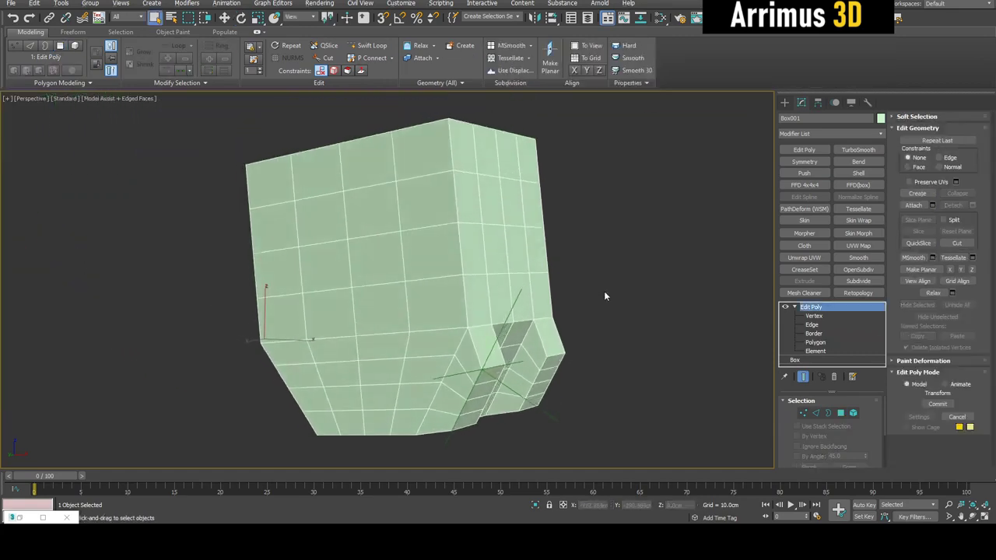